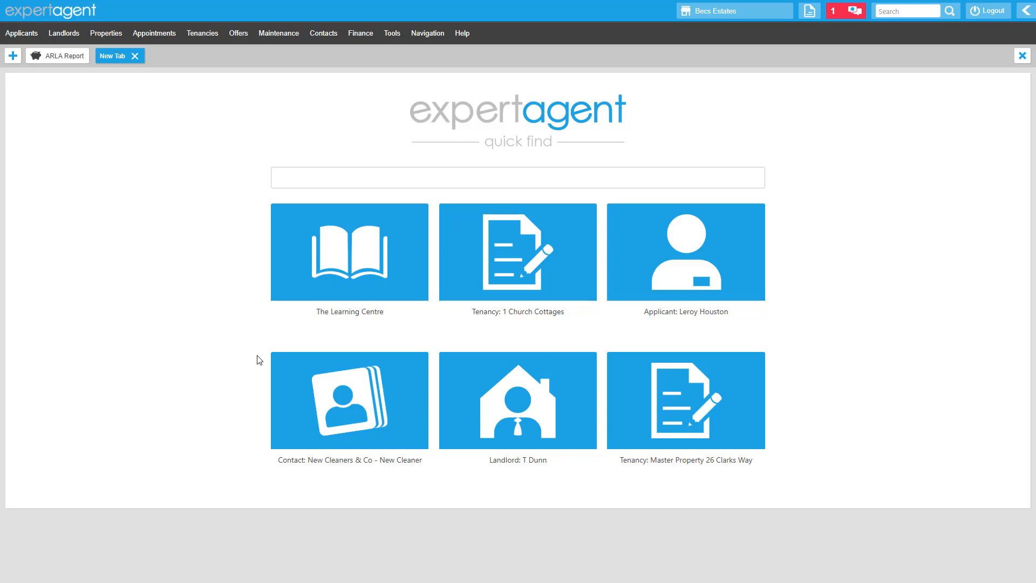
Open the Manual Reconciliation page from the finance accounts options.
left_click(362, 34)
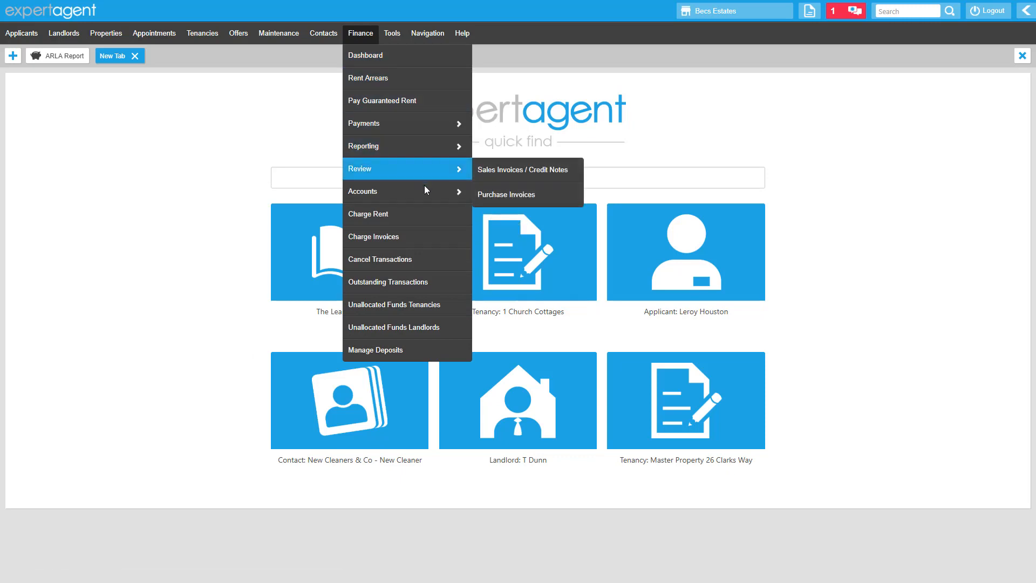
mouse_move(429, 199)
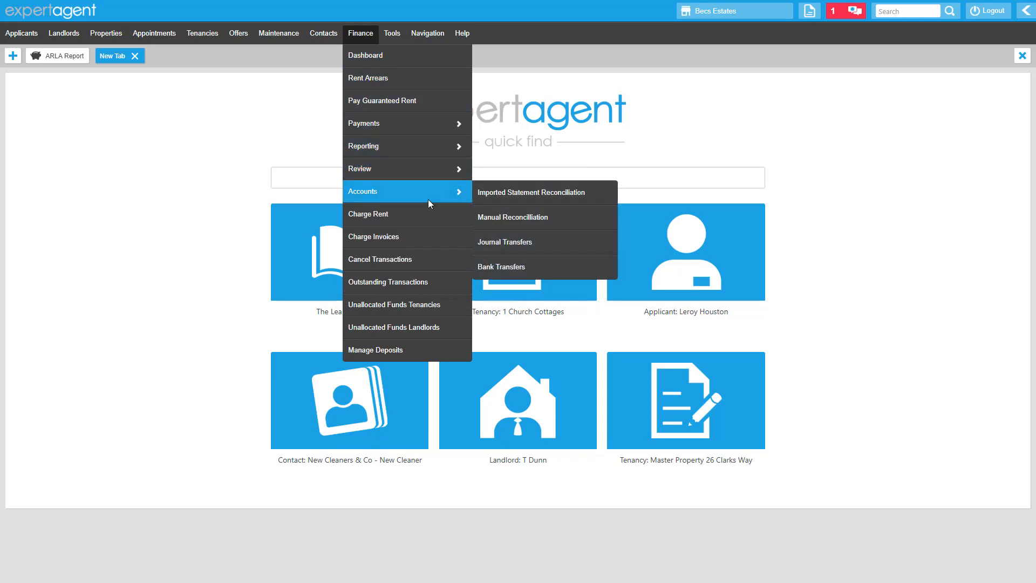
left_click(526, 216)
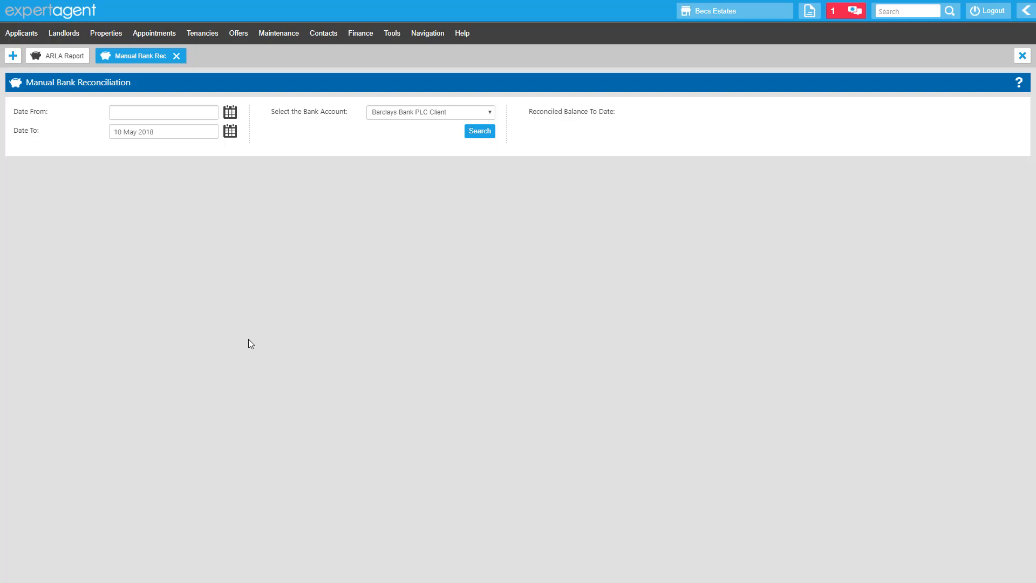
Set the date range from 01 April 2018 to 30 April 2018 using the calendar pickers.
left_click(230, 113)
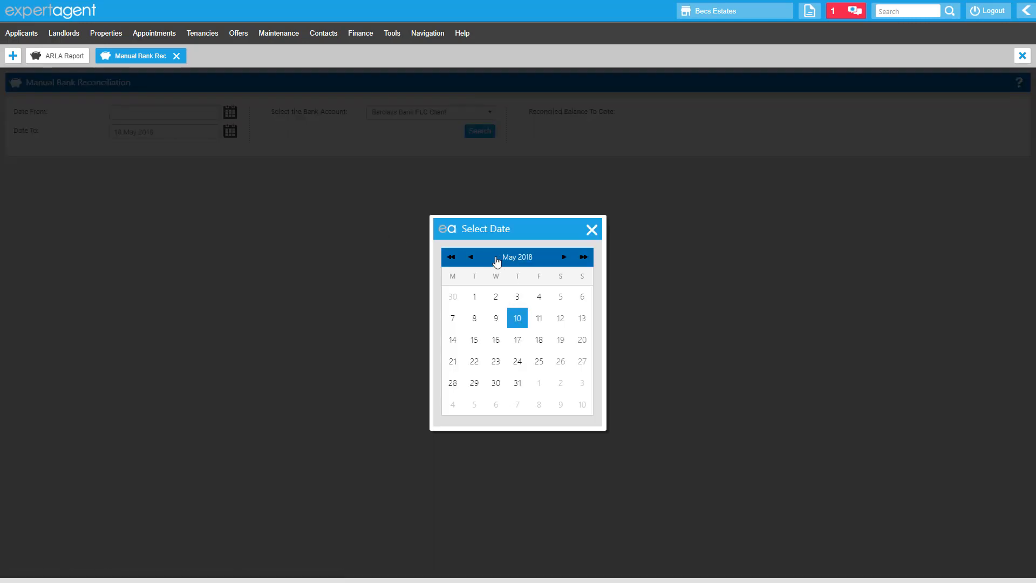
left_click(471, 257)
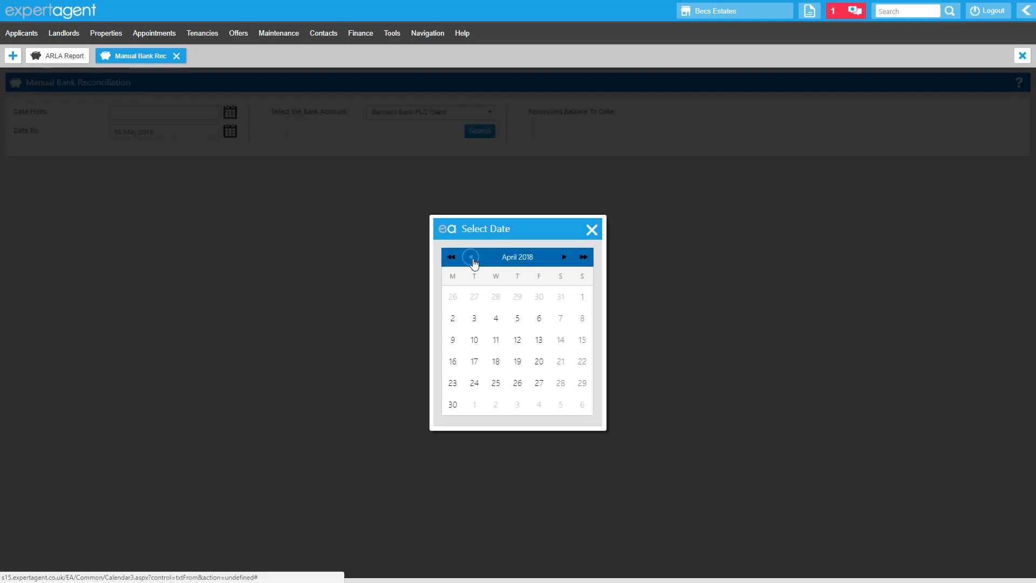
left_click(582, 297)
left_click(229, 138)
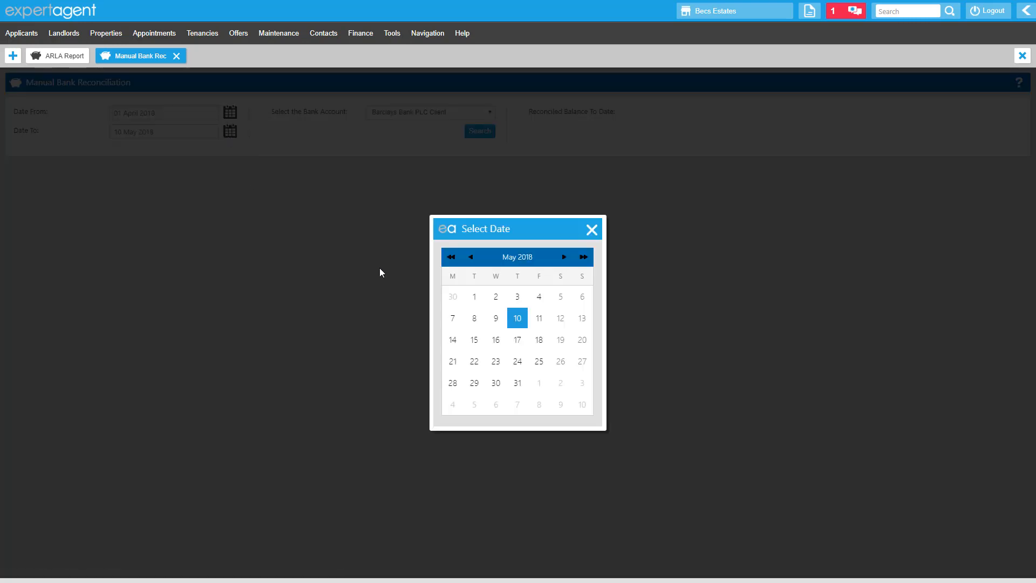
left_click(453, 297)
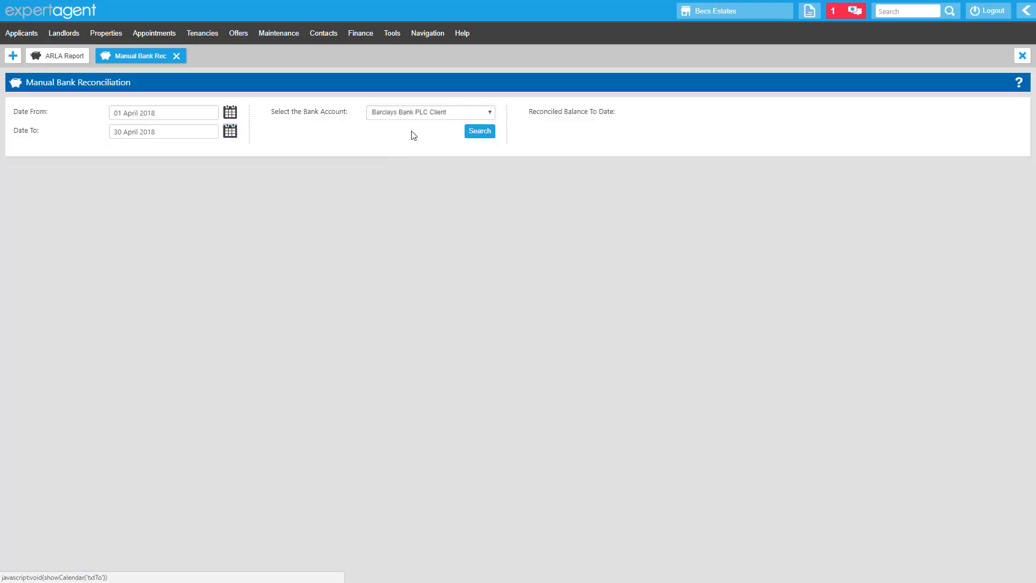
Keep Barclays Bank PLC Client as the bank account and search for its transactions.
left_click(426, 114)
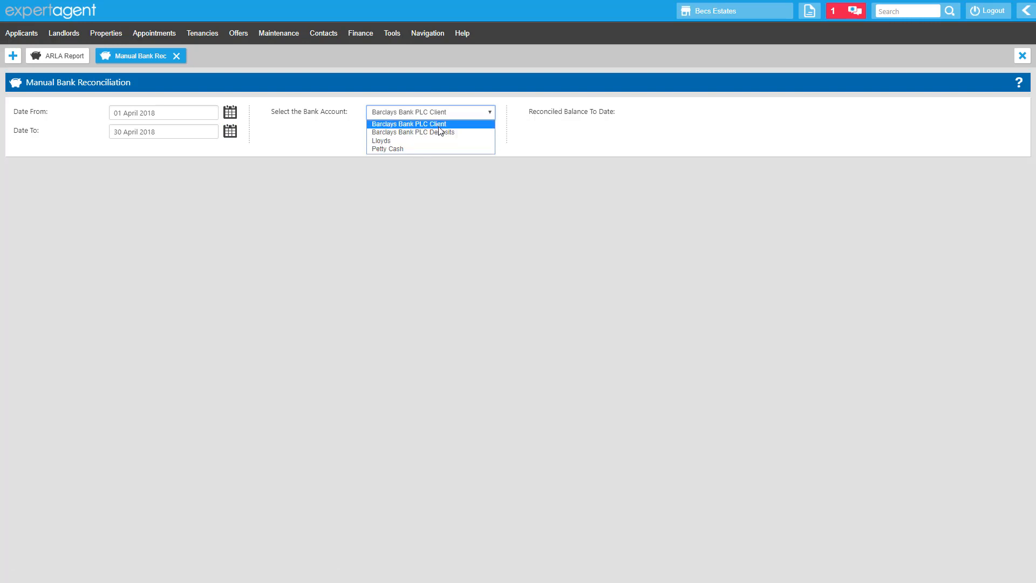
left_click(322, 131)
left_click(476, 133)
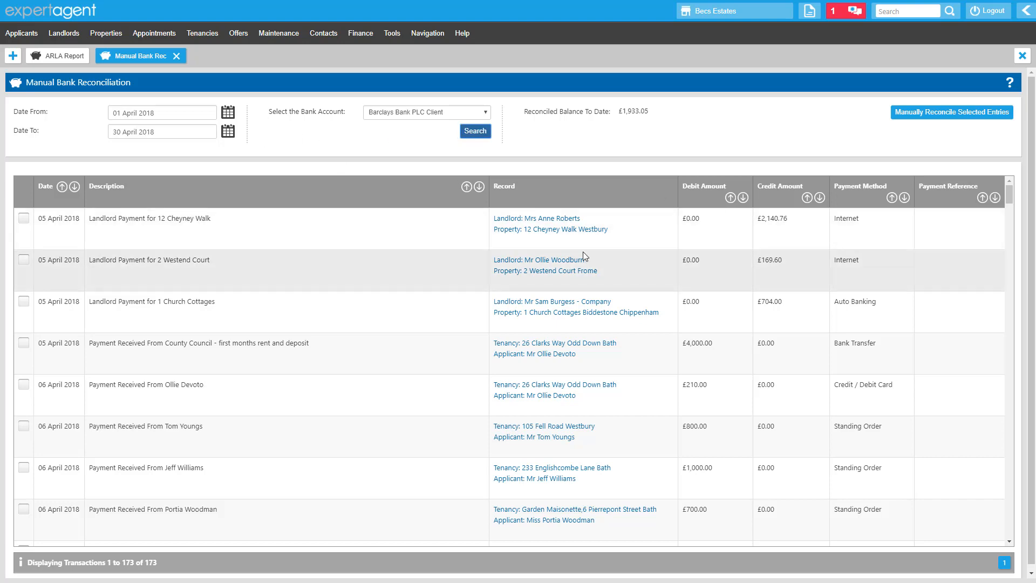
Sort the transaction list by credit amount, largest first.
scroll(368, 264, "down", 15)
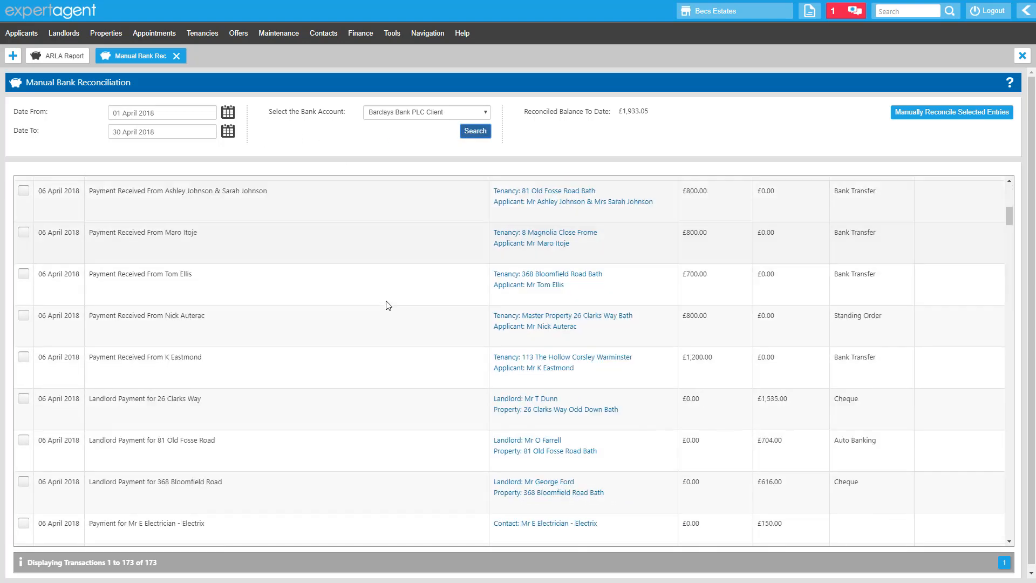
scroll(426, 337, "down", 15)
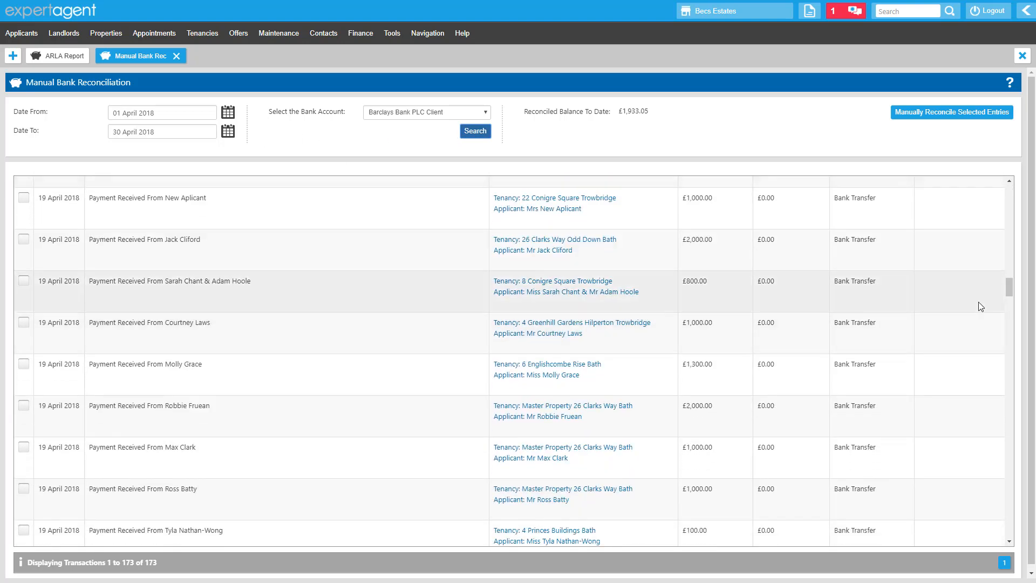
left_click_drag(1013, 286, 1010, 187)
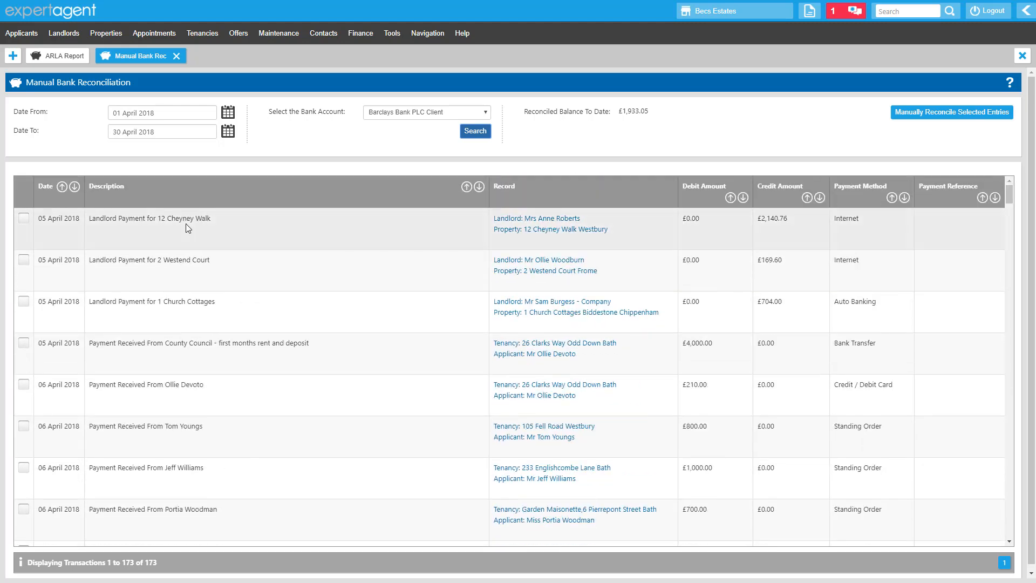
left_click_drag(113, 218, 213, 220)
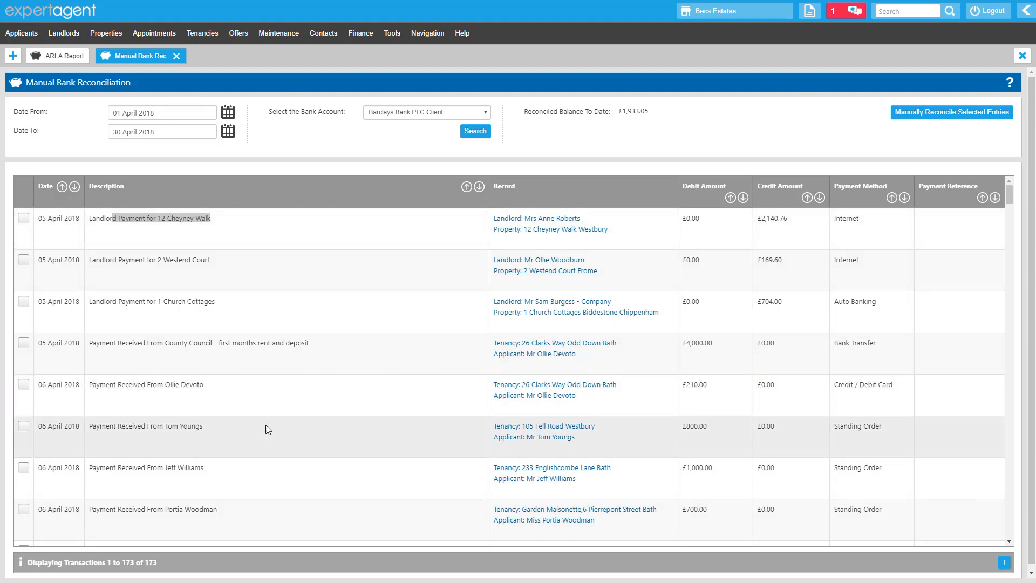
left_click(821, 199)
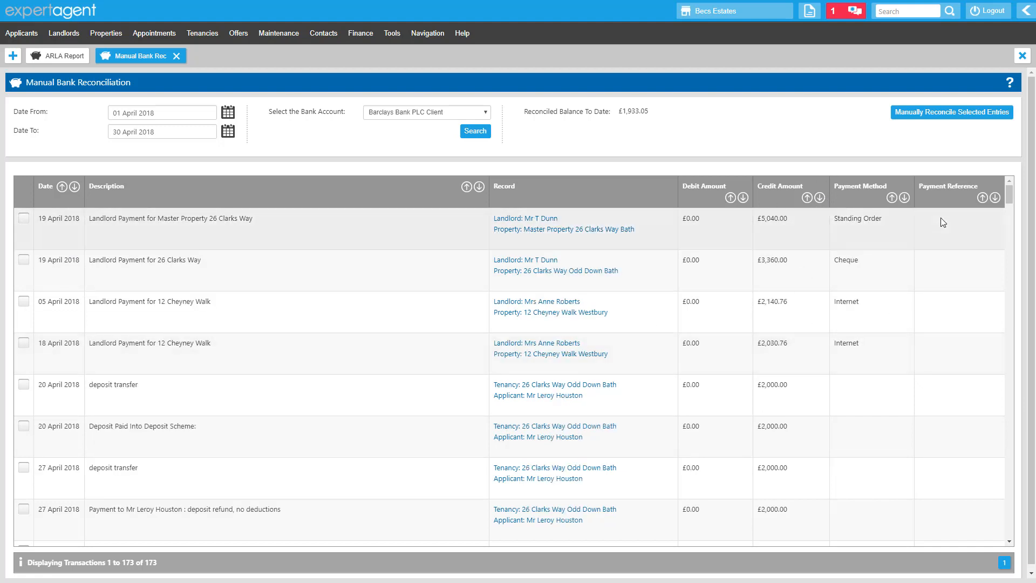
Tick the four largest landlord payment entries and two deposit-related entries for reconciliation.
scroll(844, 321, "down", 1)
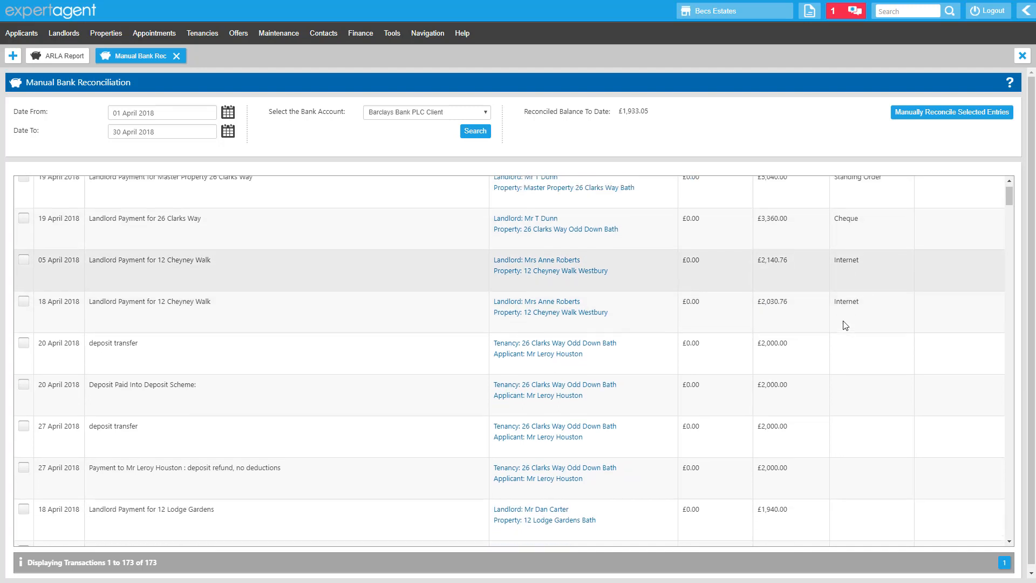
scroll(845, 325, "up", 1)
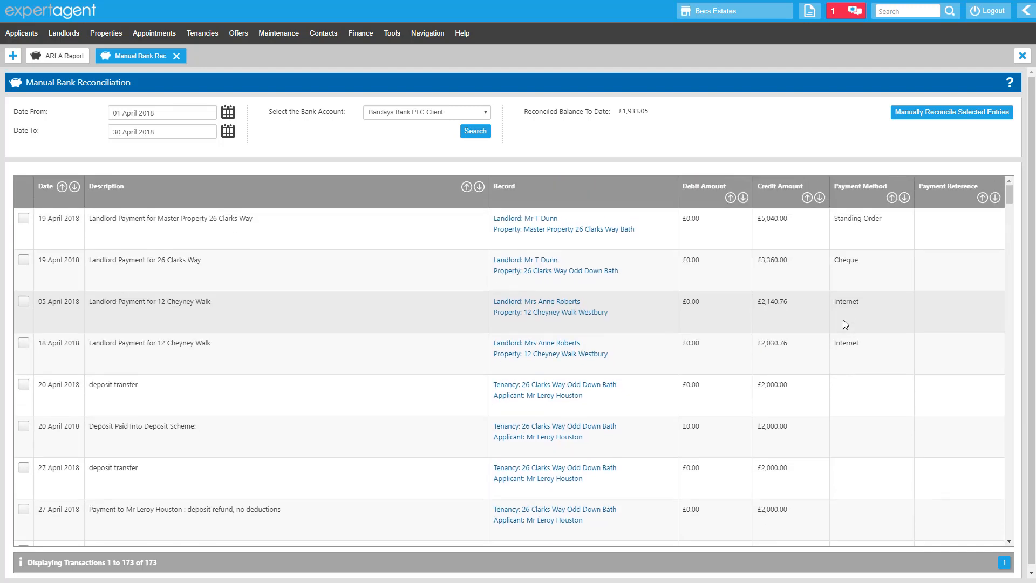
left_click_drag(585, 116, 650, 117)
left_click(649, 120)
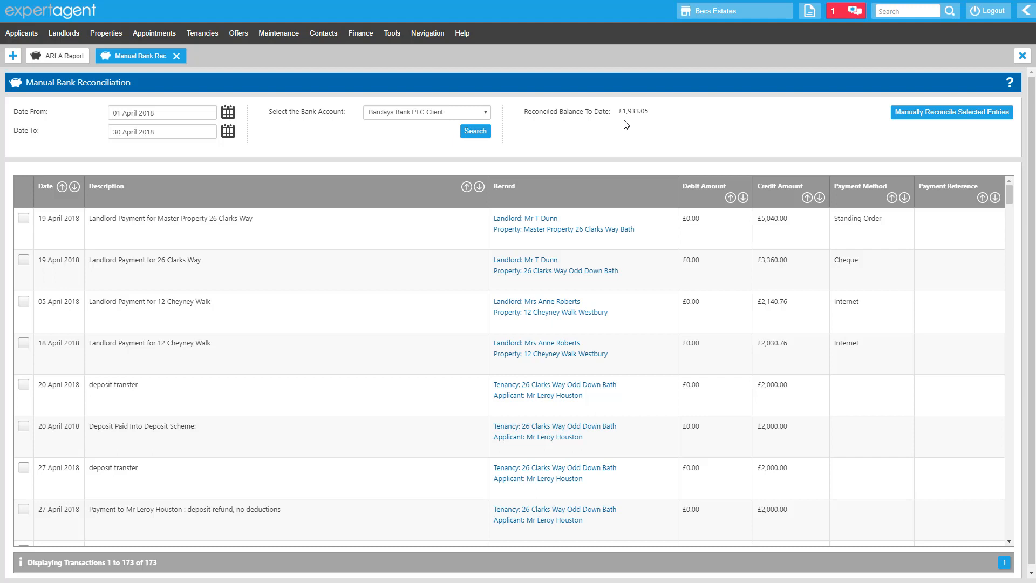
left_click(27, 219)
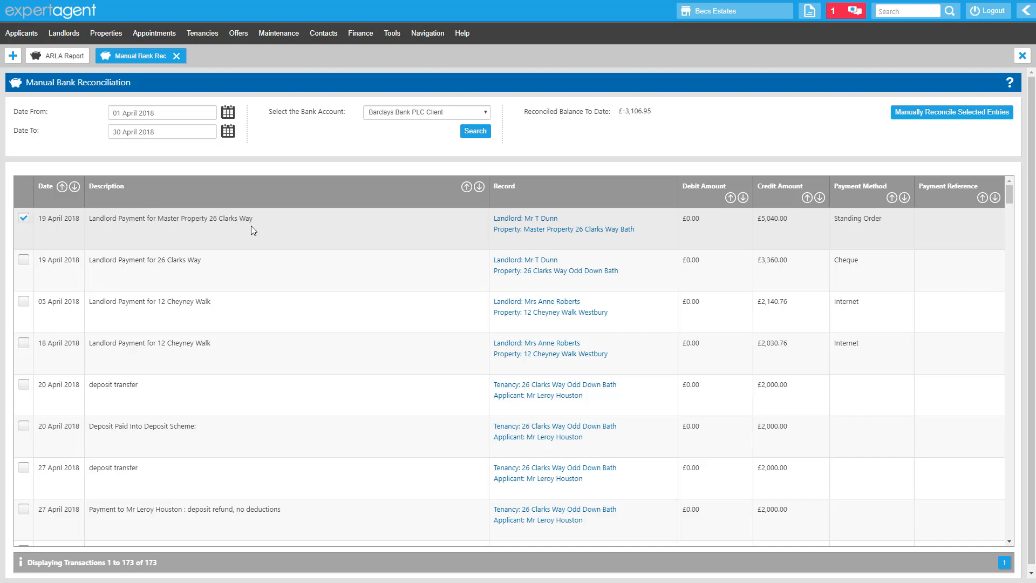
left_click(24, 261)
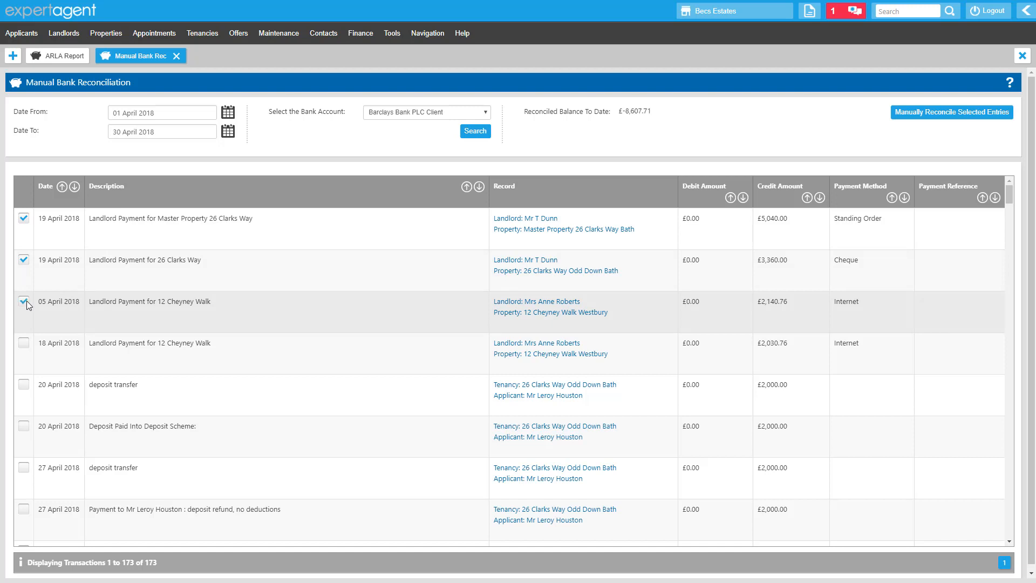
left_click(27, 300)
left_click_drag(561, 112, 648, 124)
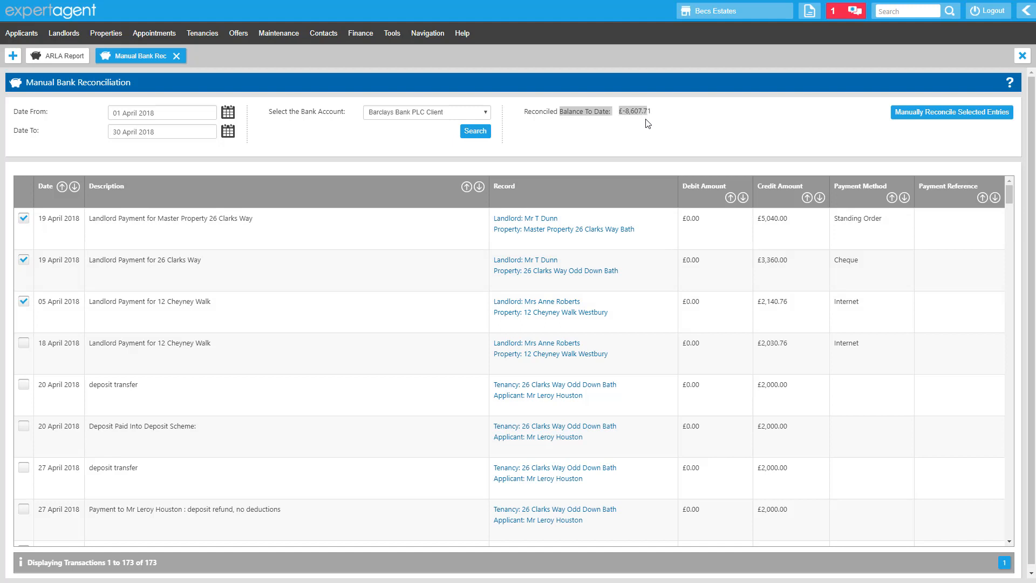
left_click(592, 143)
left_click(25, 386)
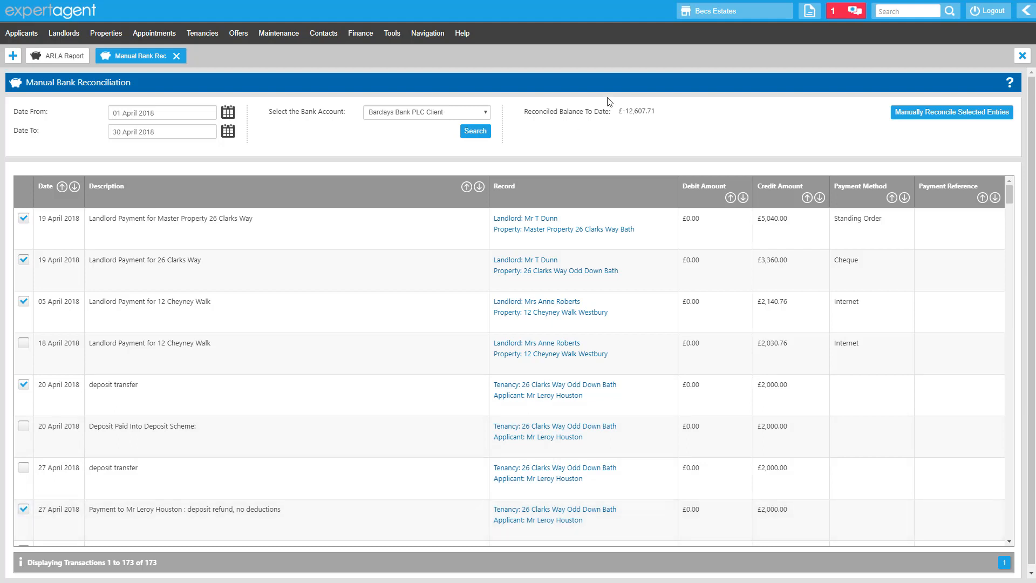
left_click_drag(588, 112, 669, 131)
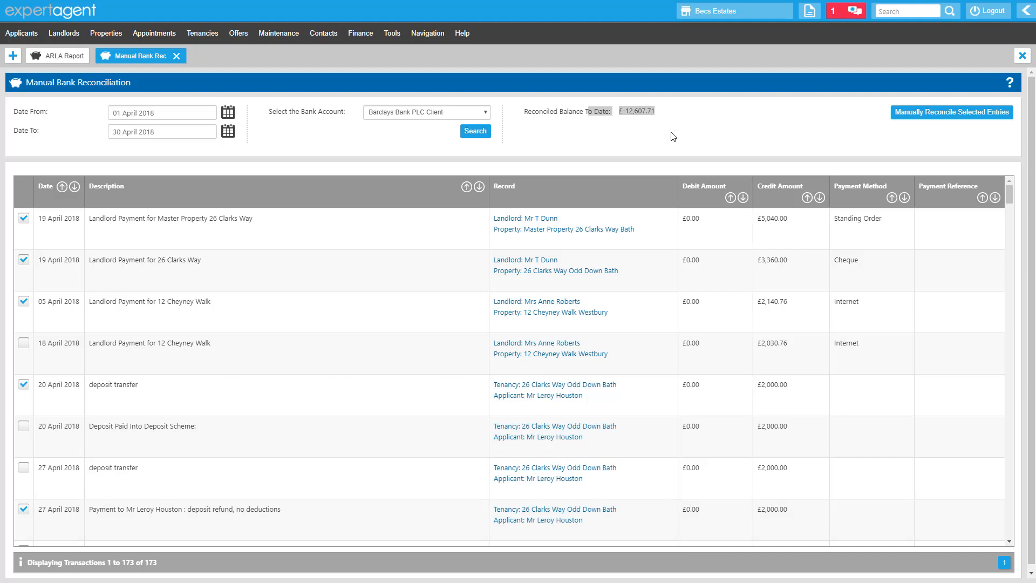
left_click(653, 130)
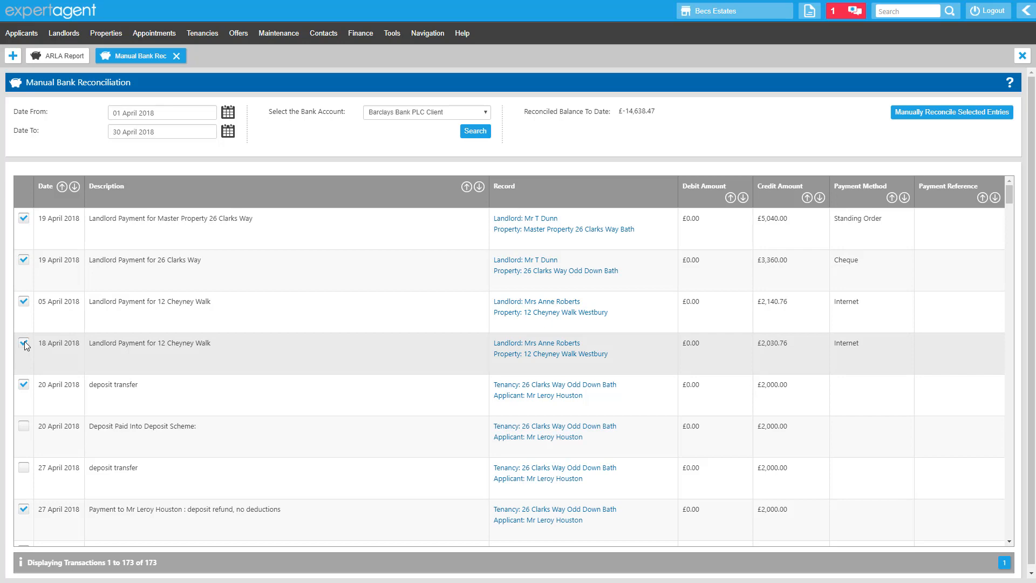
Scroll down the list and tick six more Payment Received entries dated 6 to 19 April 2018.
scroll(24, 342, "down", 6)
scroll(28, 367, "down", 20)
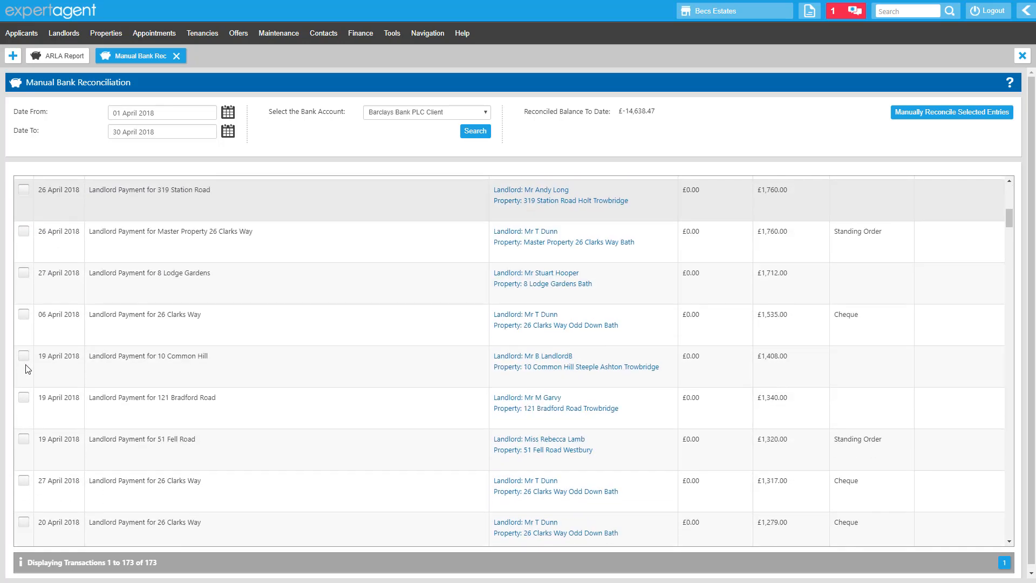
scroll(27, 369, "down", 20)
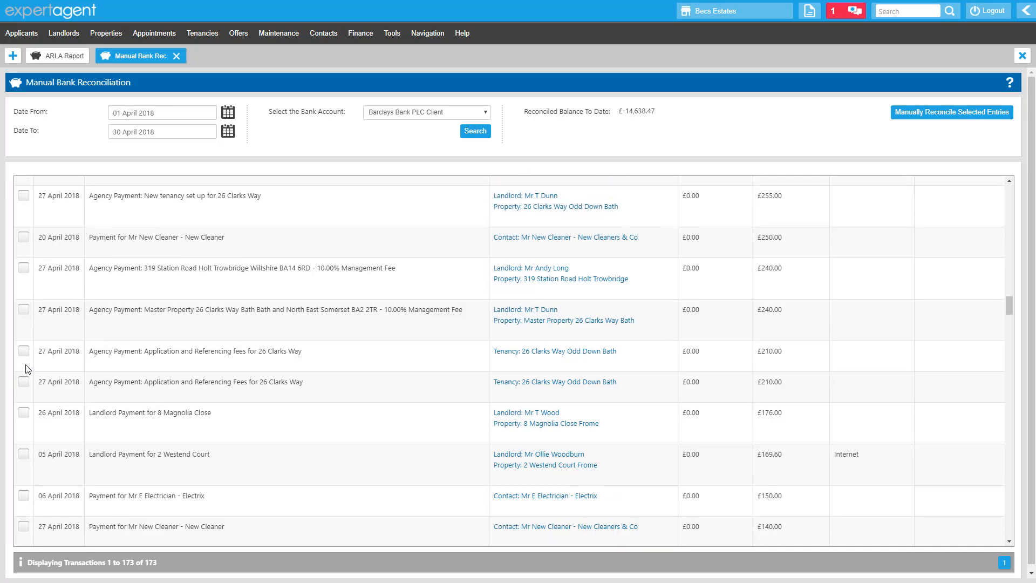
scroll(32, 388, "down", 4)
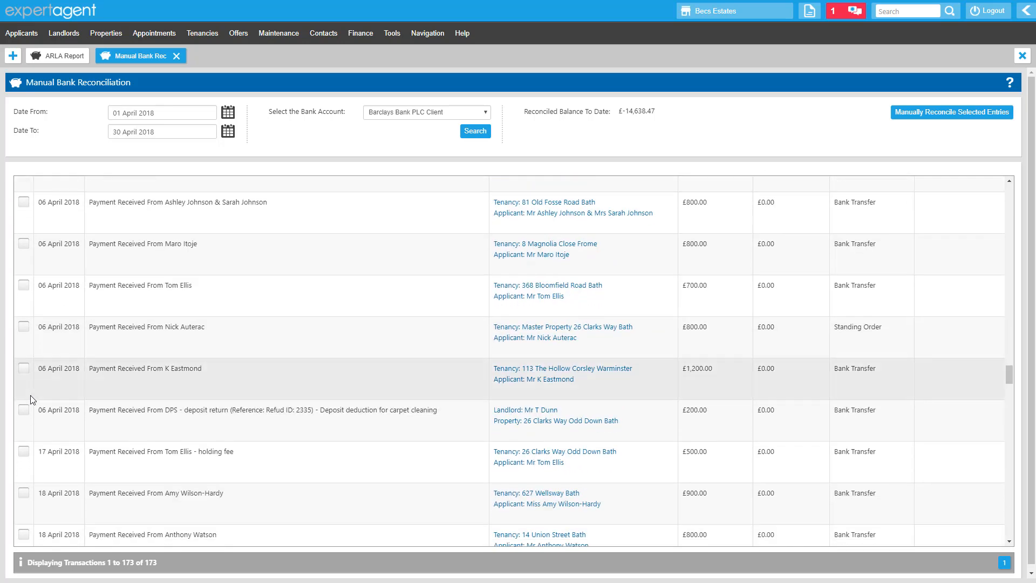
left_click(23, 451)
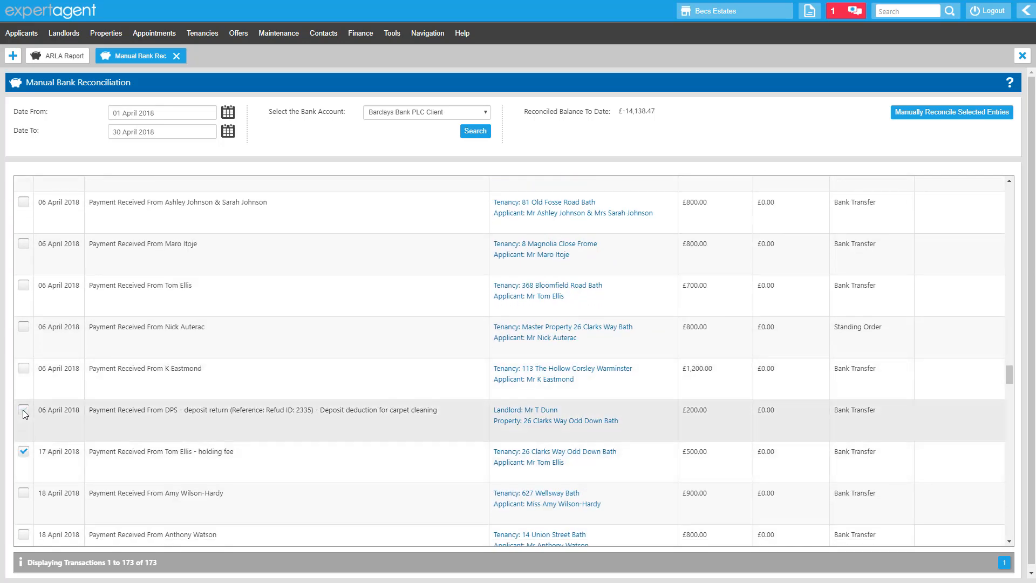
left_click(23, 410)
left_click(24, 368)
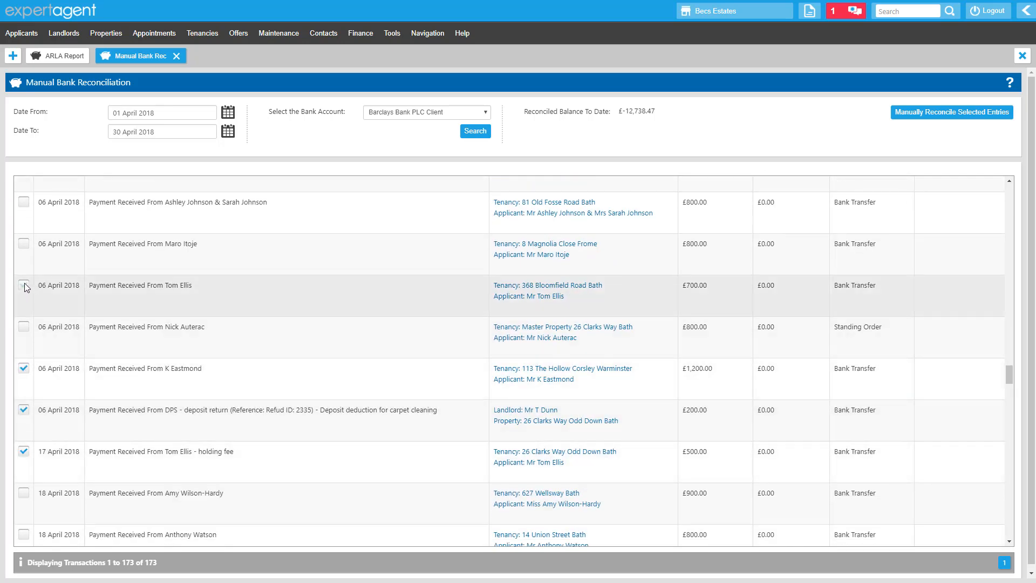
left_click(24, 284)
scroll(27, 378, "down", 5)
left_click(23, 460)
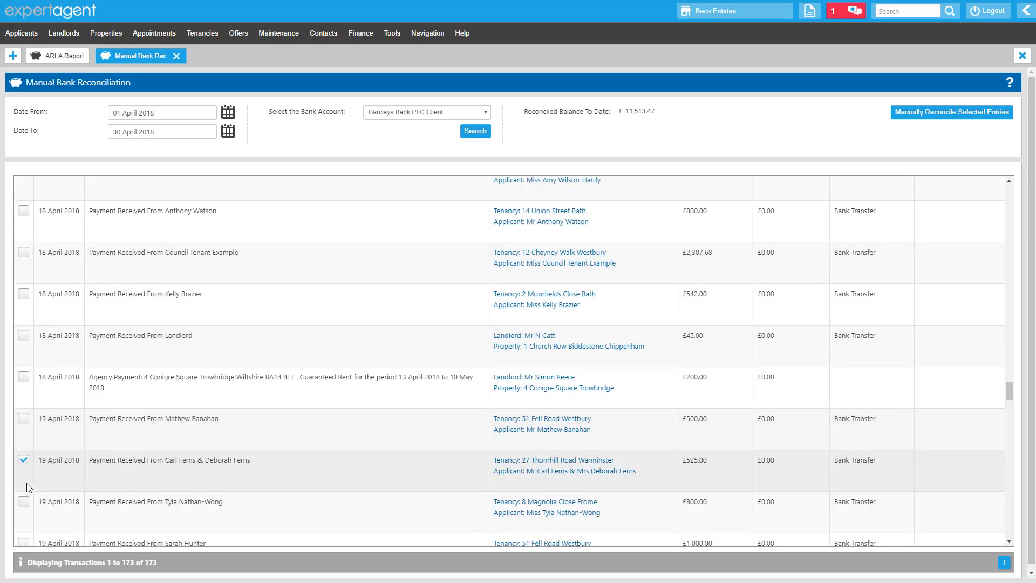
scroll(24, 485, "down", 1)
left_click(23, 489)
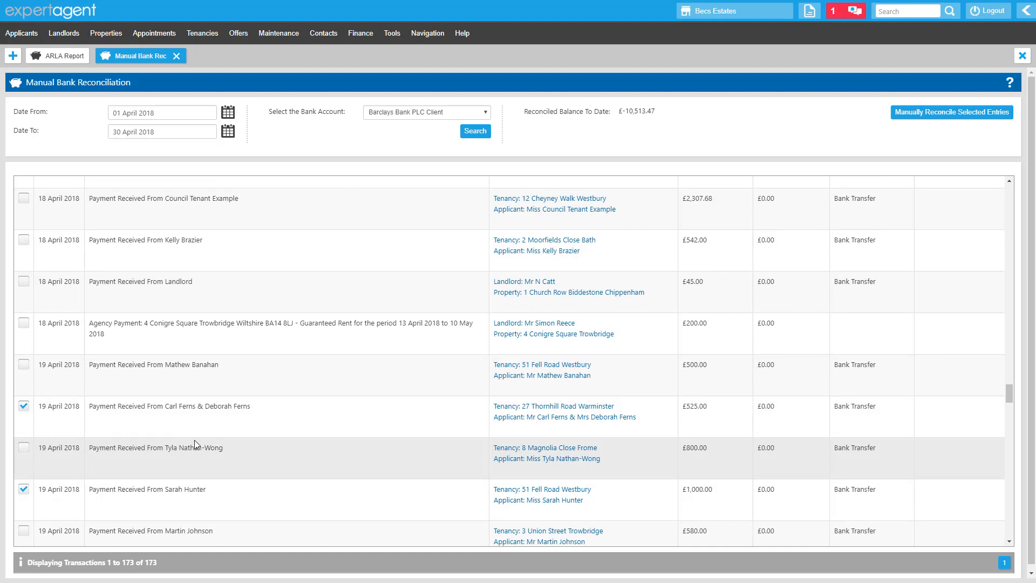
Manually reconcile the selected entries, confirming the reconciliation and acknowledging the result.
left_click(959, 117)
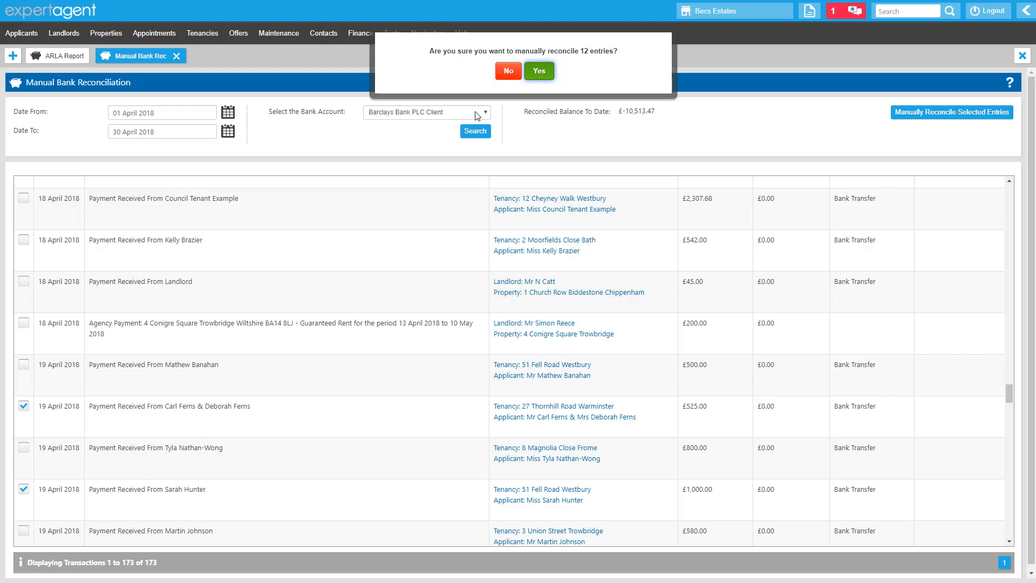
left_click(534, 76)
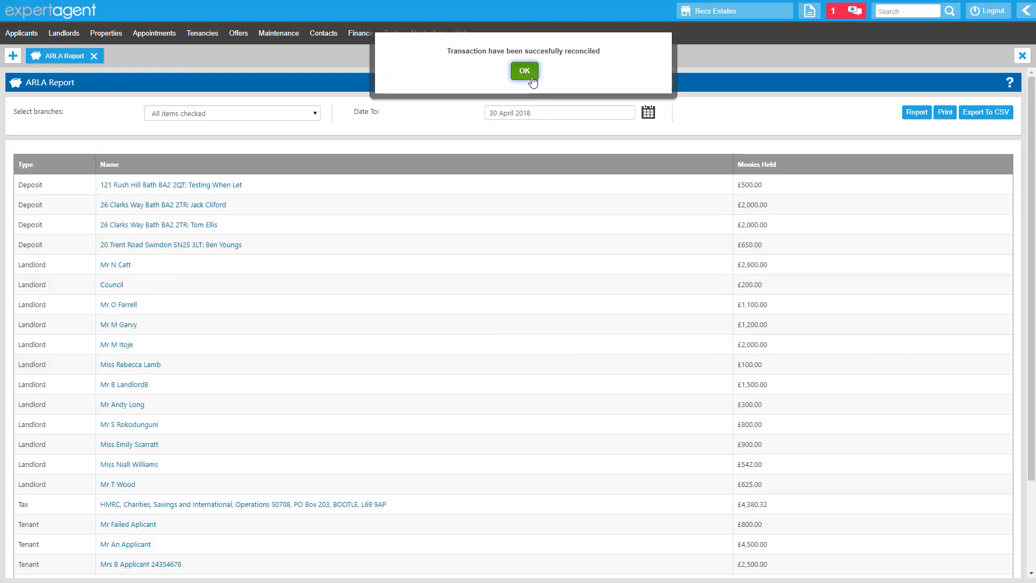
left_click(524, 74)
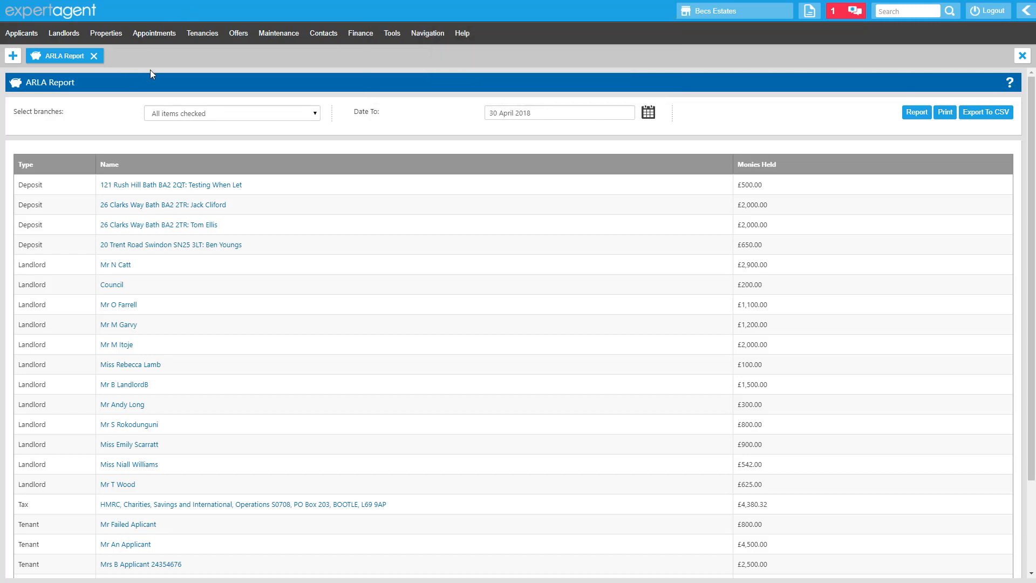
Open the Bank Reconciliation report in a new tab and choose the Barclays Bank PLC Client account.
left_click(13, 56)
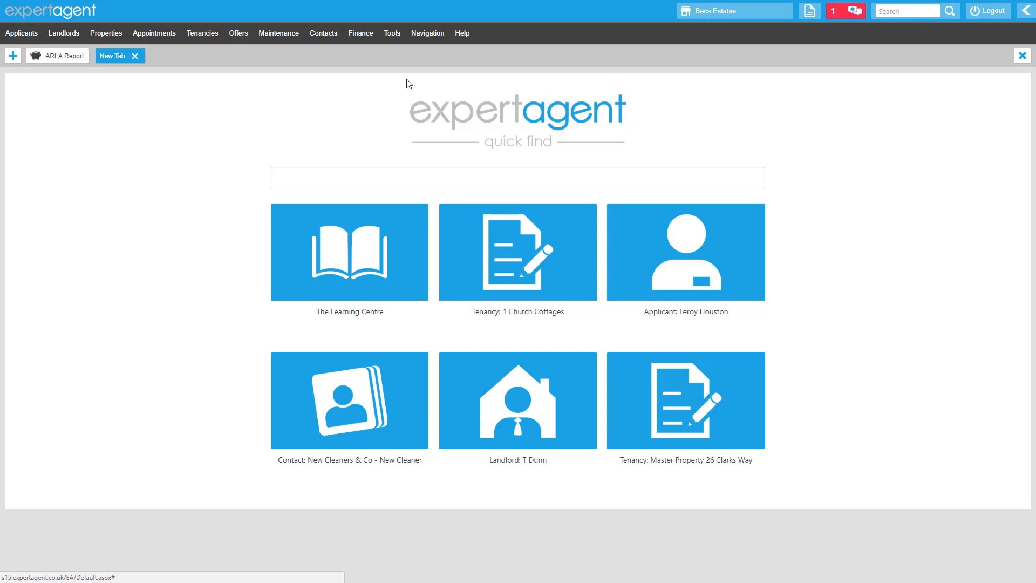
left_click(362, 42)
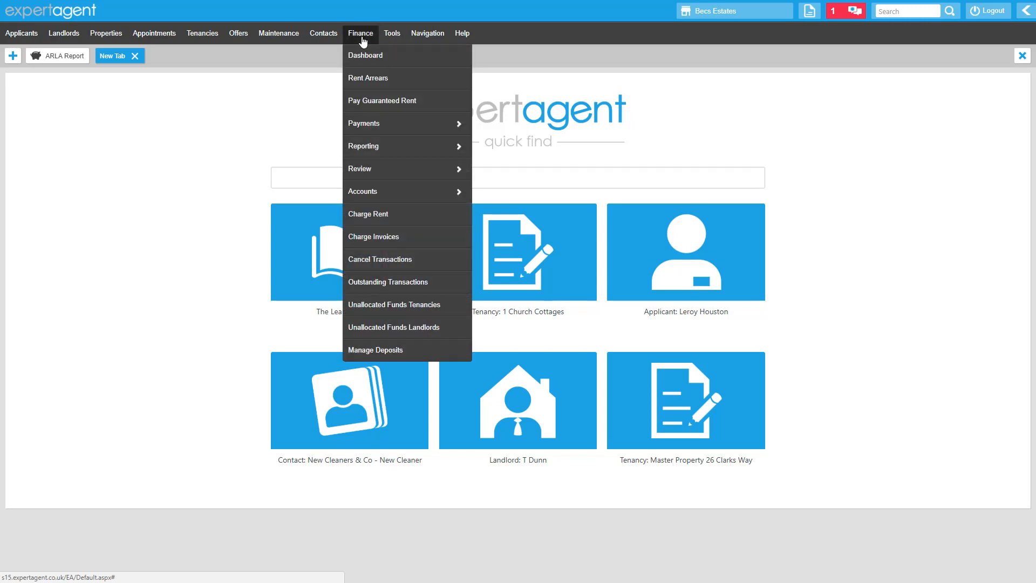
mouse_move(410, 150)
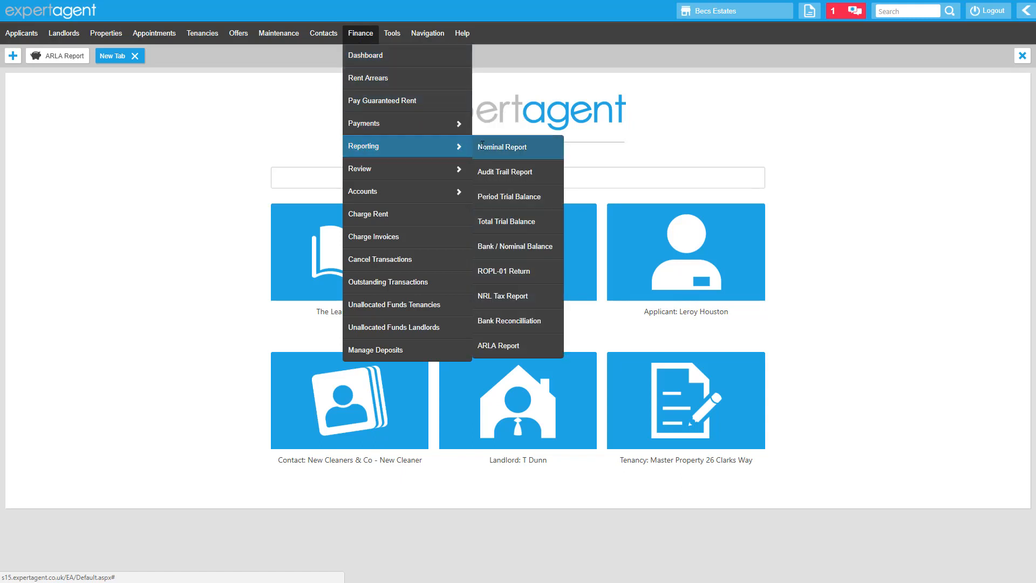
left_click(514, 319)
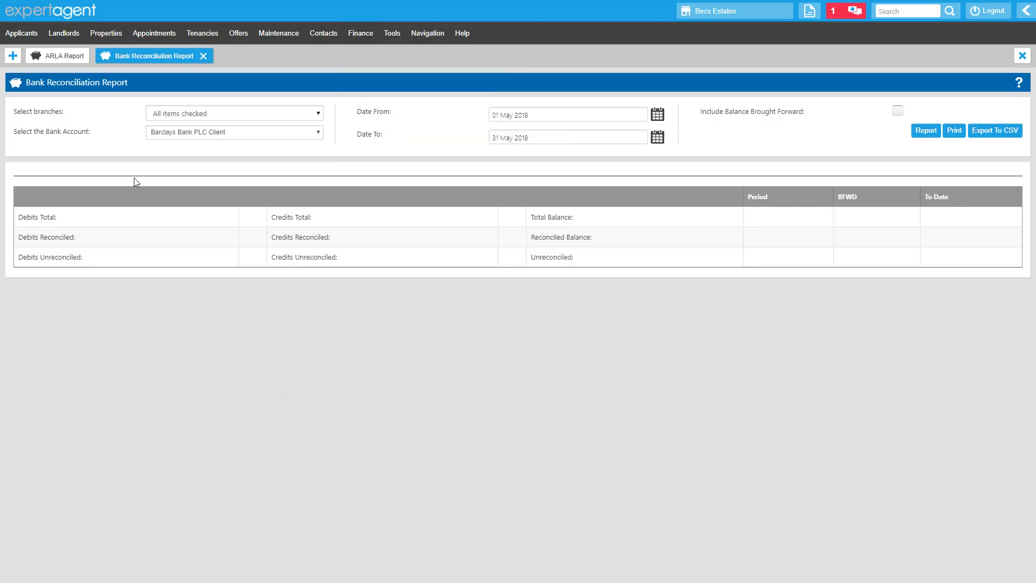
left_click(171, 138)
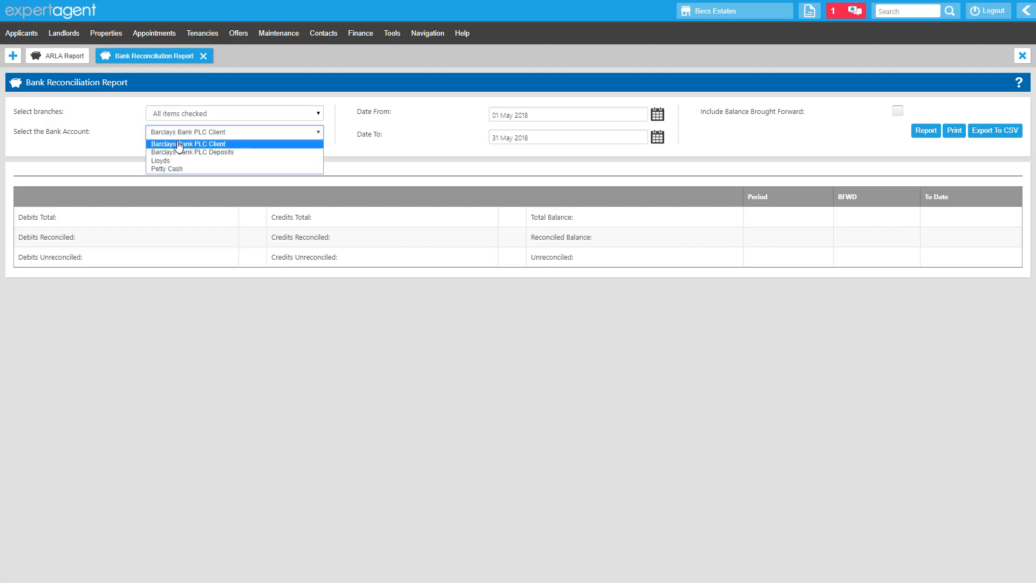
left_click(195, 144)
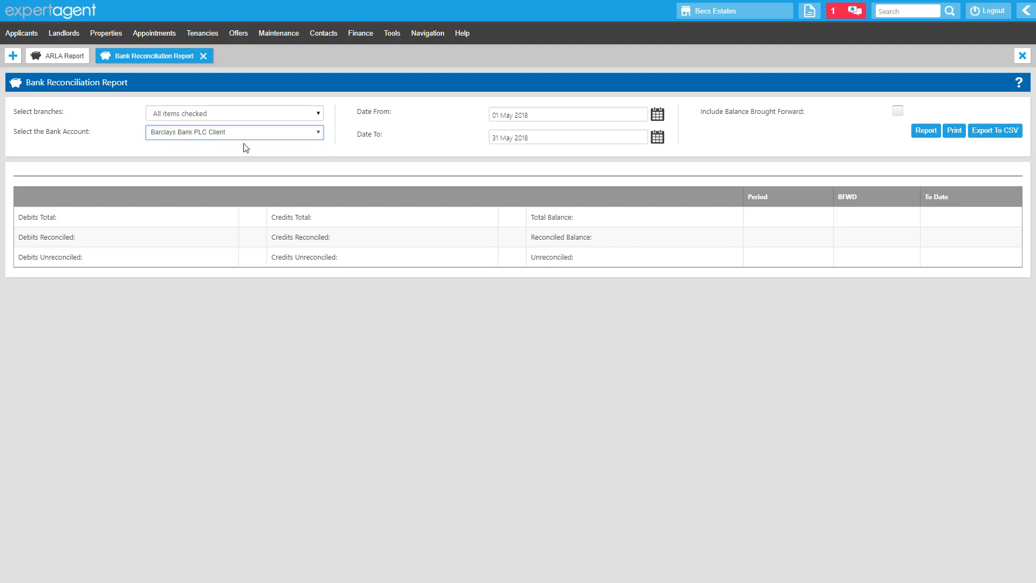
Set the report period to 01 April 2018 through 30 April 2018, include the balance brought forward, and run the report.
left_click(658, 115)
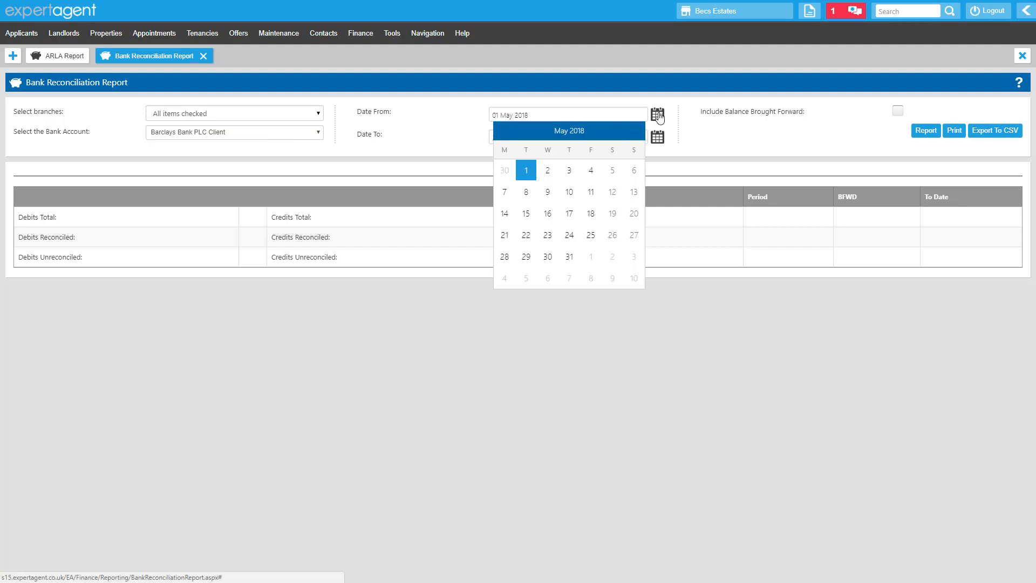
left_click(523, 131)
left_click(634, 170)
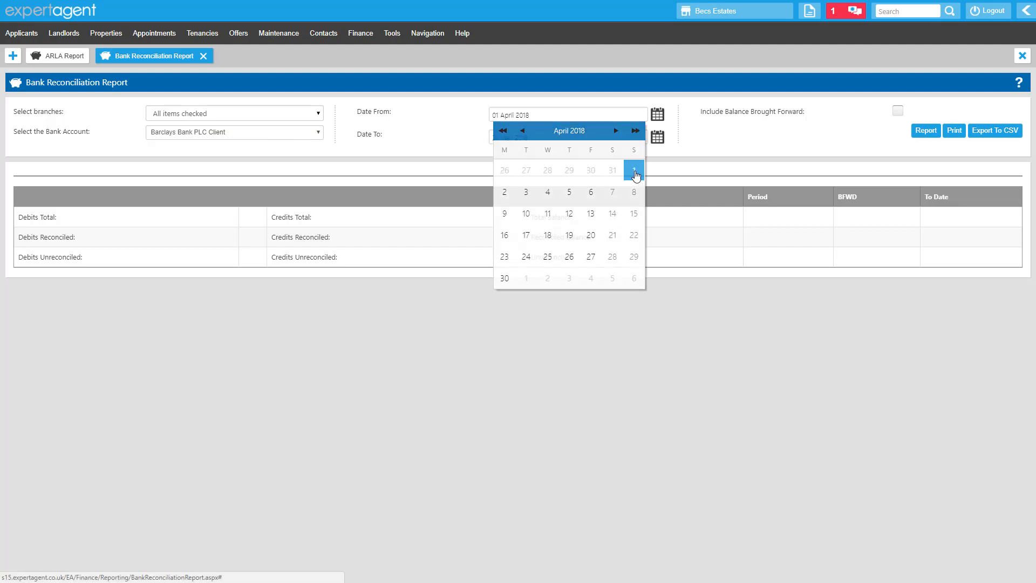
left_click(657, 137)
left_click(504, 193)
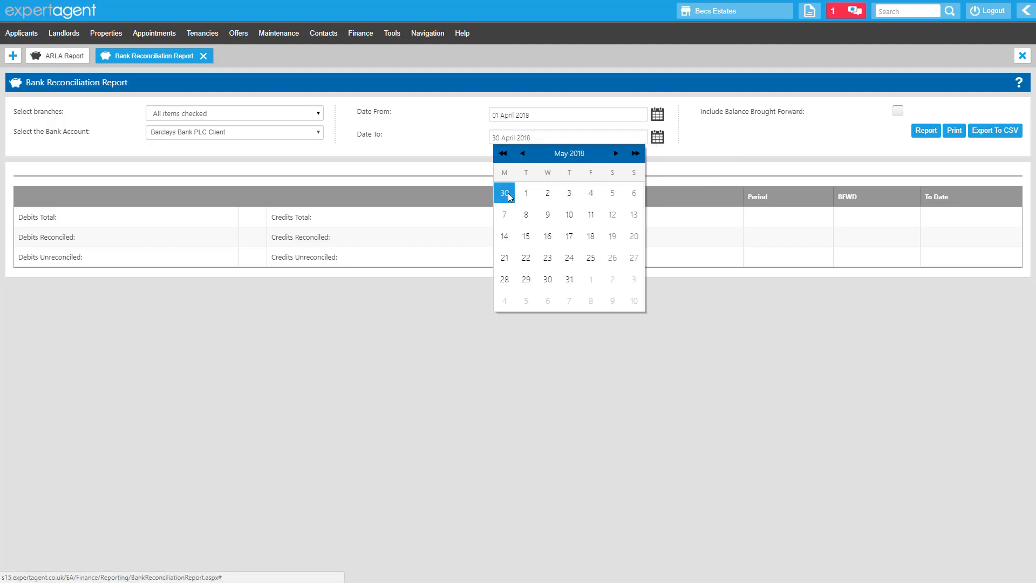
left_click(898, 112)
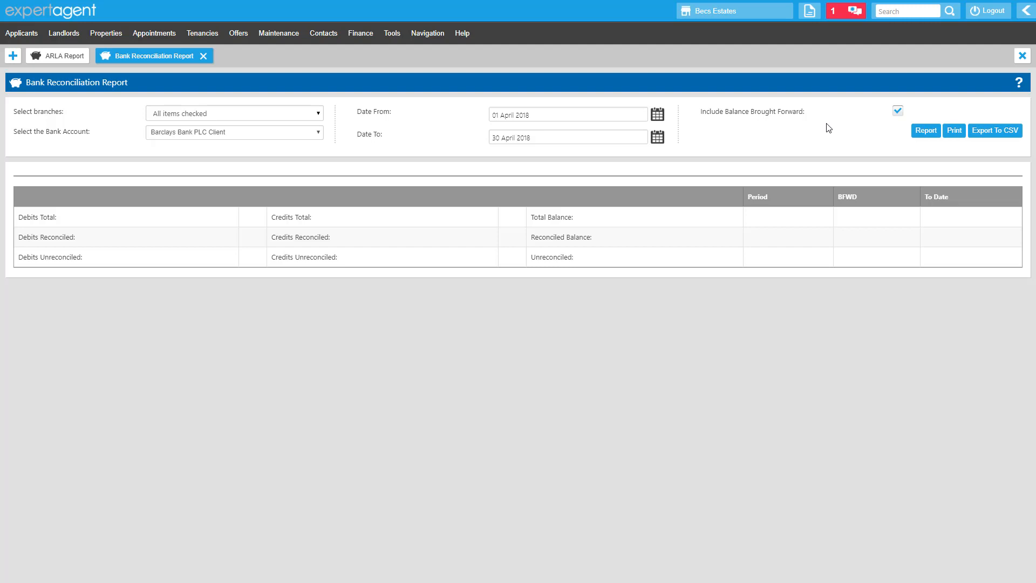
left_click(926, 132)
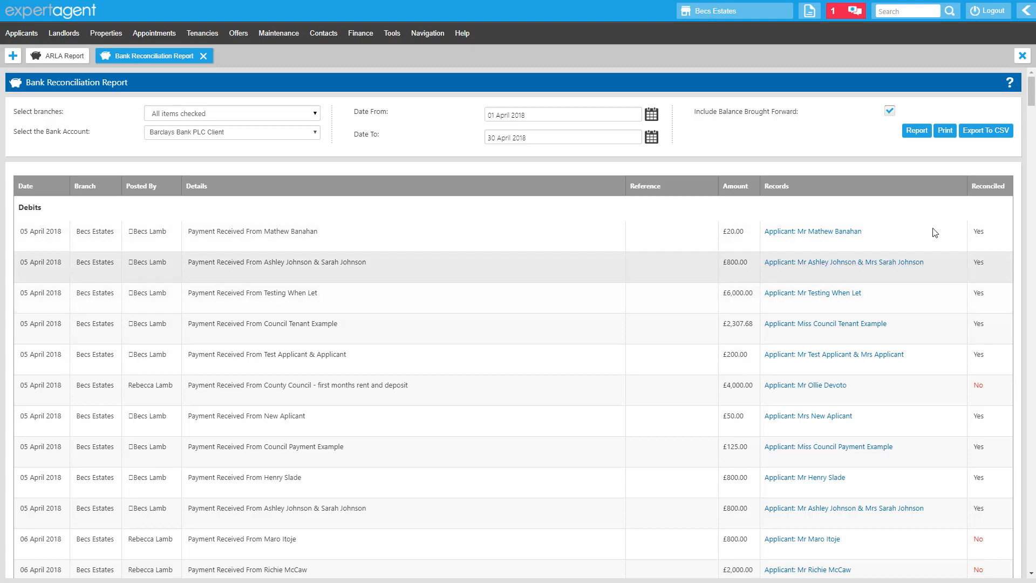
Review the April debit entries and their reconciled status in the report.
mouse_move(1032, 103)
left_mouse_down()
mouse_move(1035, 459)
mouse_move(1017, 290)
mouse_move(1035, 88)
left_mouse_up()
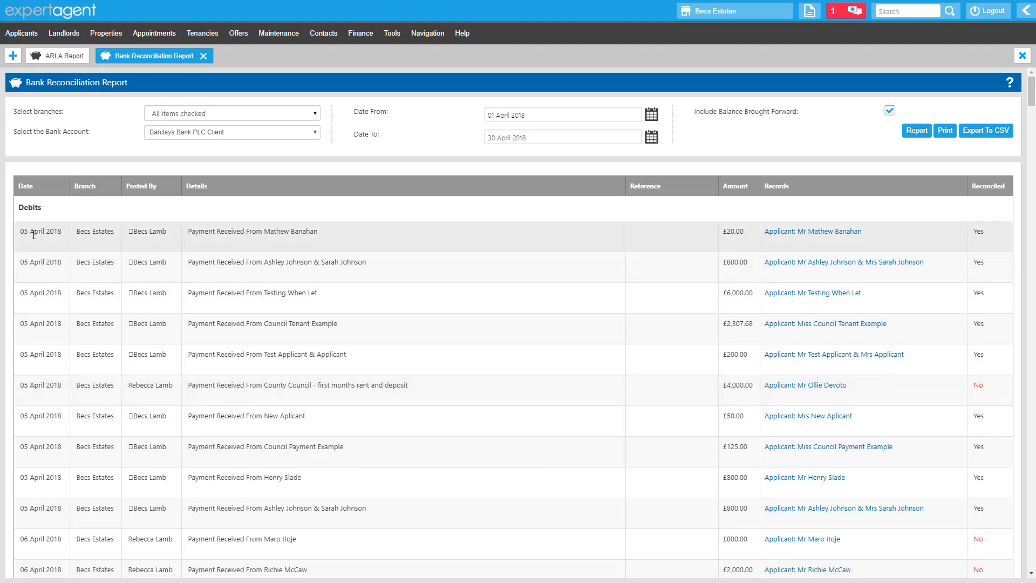
left_click_drag(34, 234, 41, 232)
left_click_drag(142, 230, 156, 231)
left_click_drag(240, 231, 291, 231)
left_click(643, 236)
left_click_drag(972, 232, 986, 232)
left_click_drag(990, 387, 951, 381)
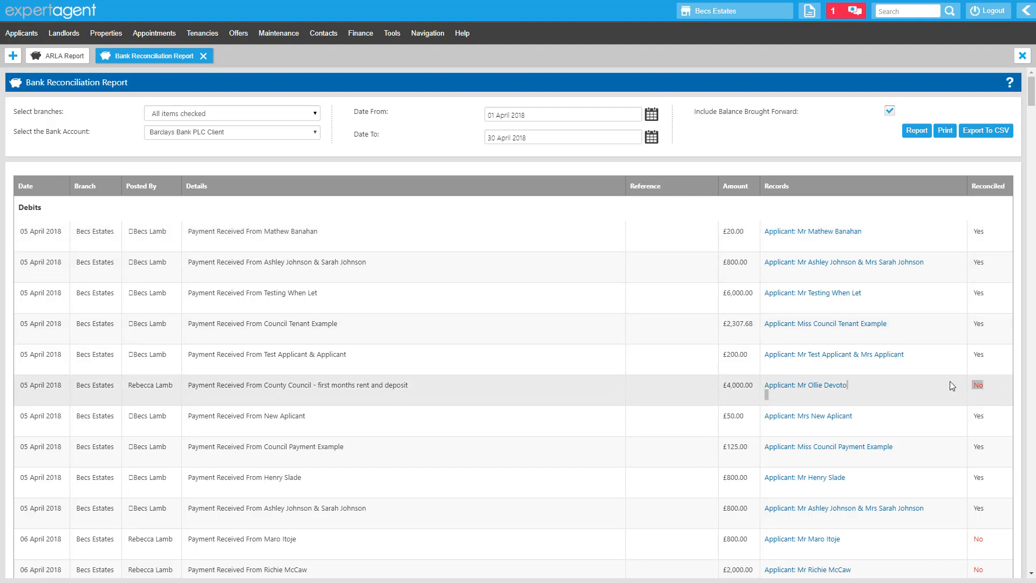
left_click(947, 383)
left_click_drag(1029, 108, 1033, 562)
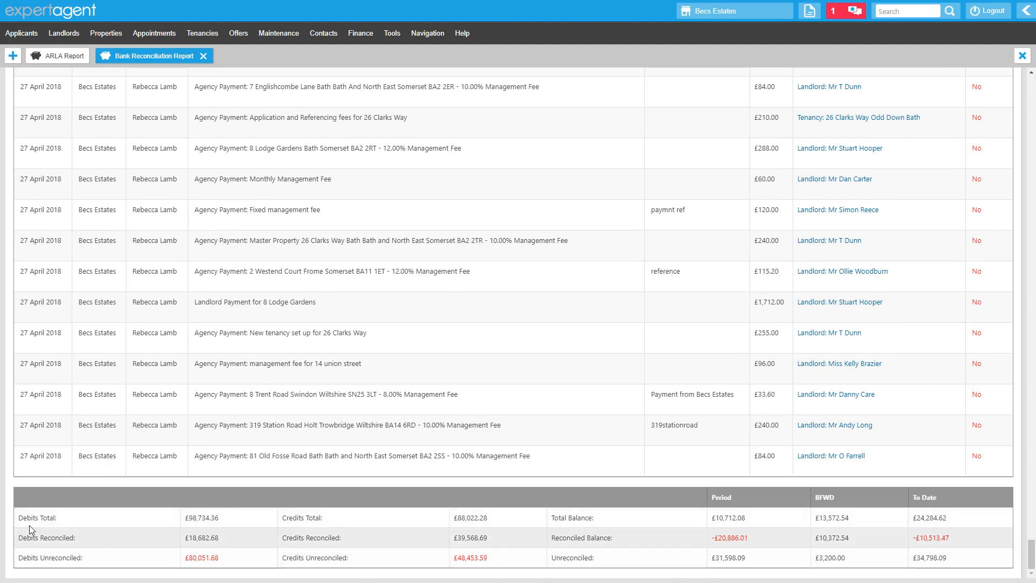
Examine the debit, credit and balance totals for the period, brought forward and to date at the report's foot.
left_click_drag(28, 518, 220, 513)
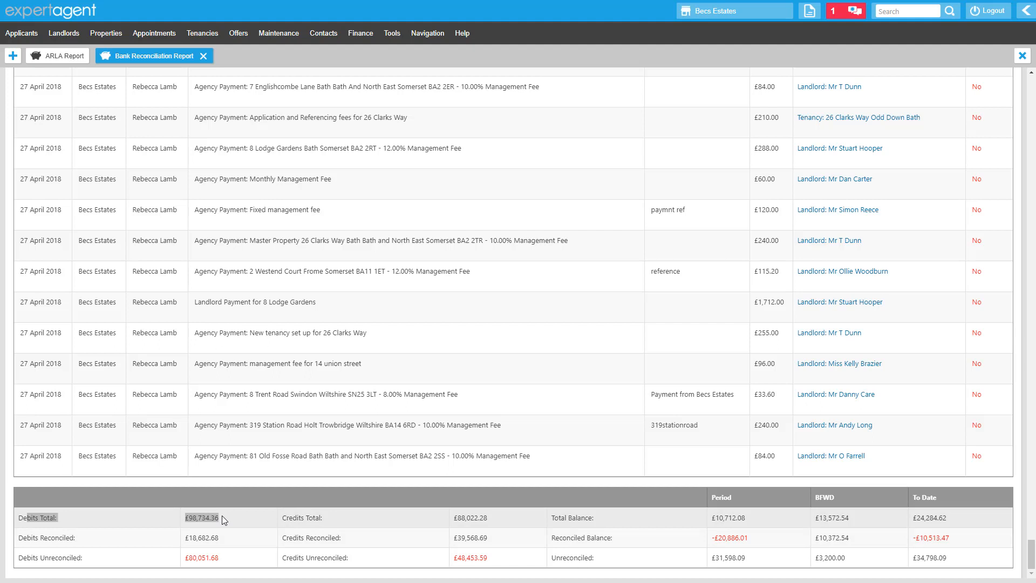
left_click_drag(222, 541, 187, 559)
left_click(213, 558)
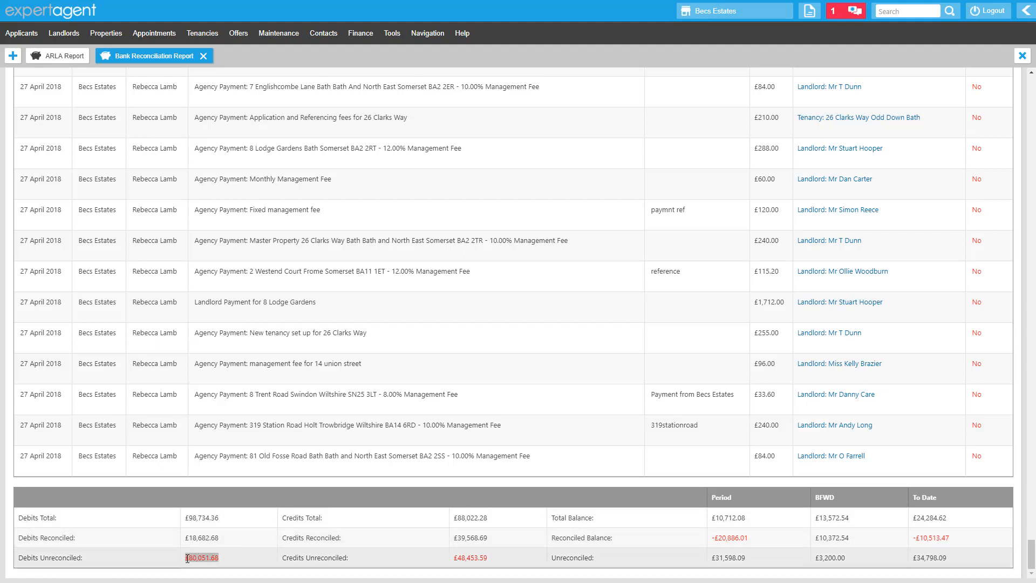
left_click(236, 542)
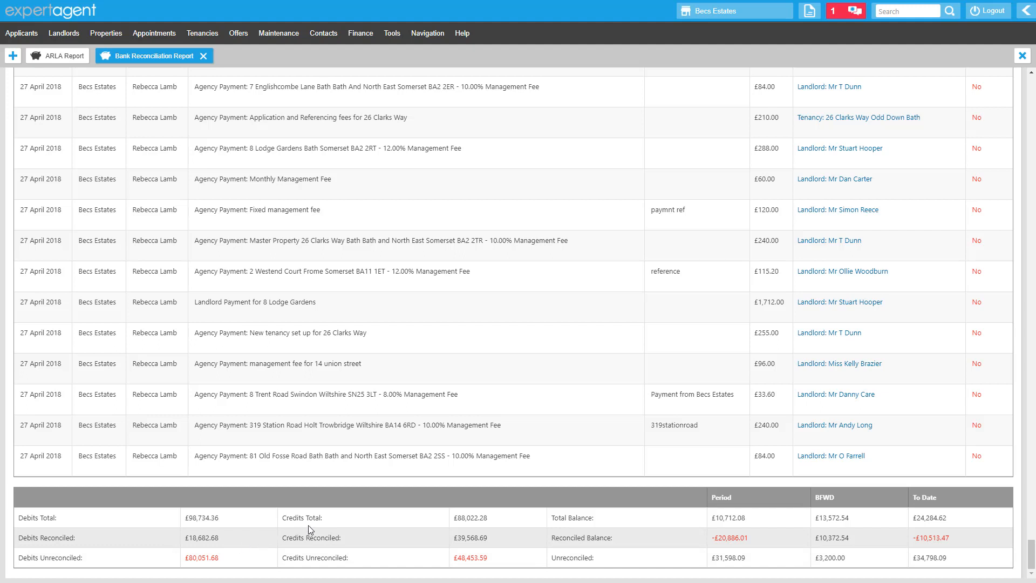
left_click_drag(289, 522, 284, 521)
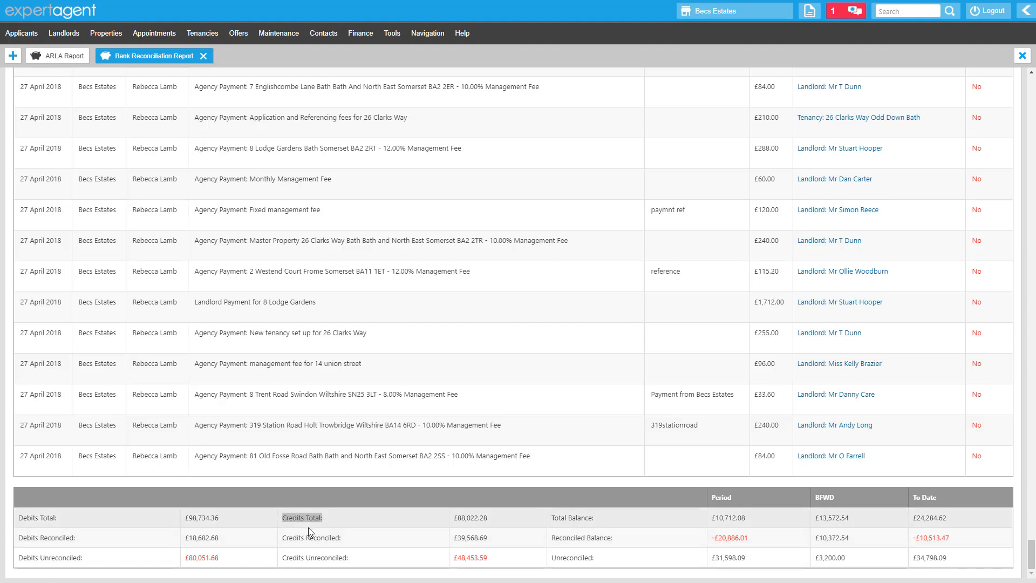
left_click_drag(492, 539, 453, 559)
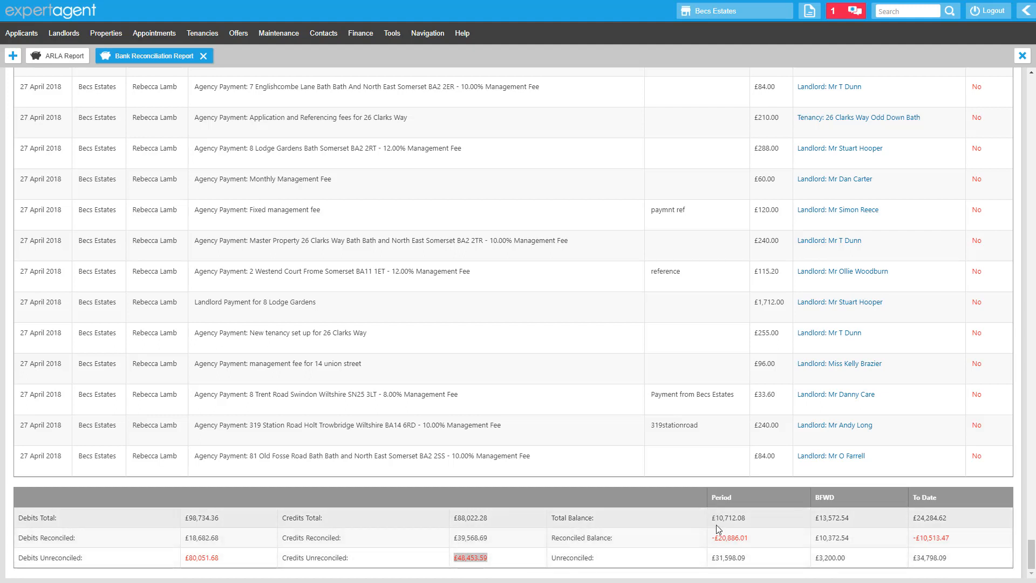
left_click_drag(712, 519, 752, 521)
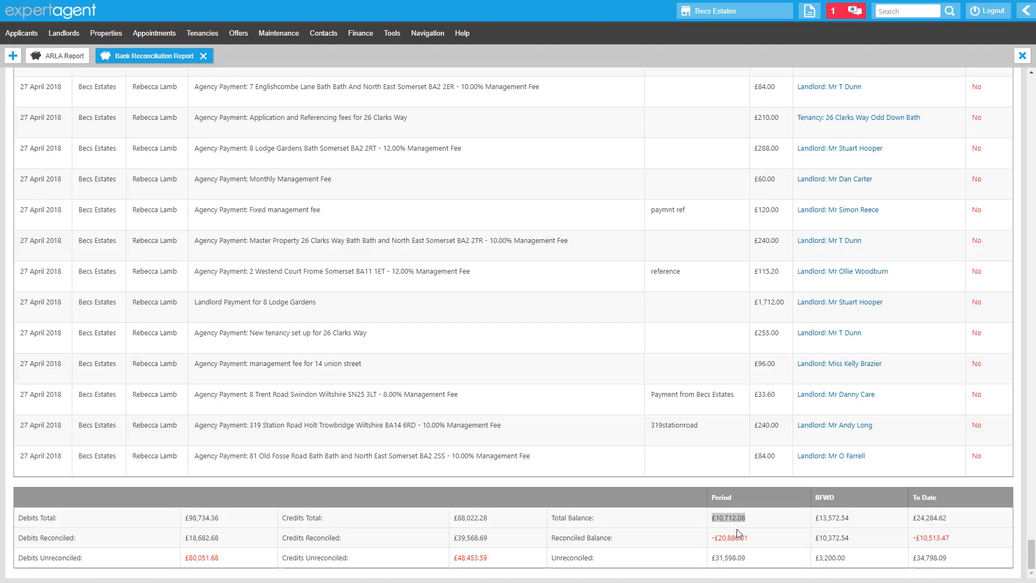
left_click_drag(754, 539, 709, 560)
left_click(752, 576)
left_click_drag(860, 517, 816, 518)
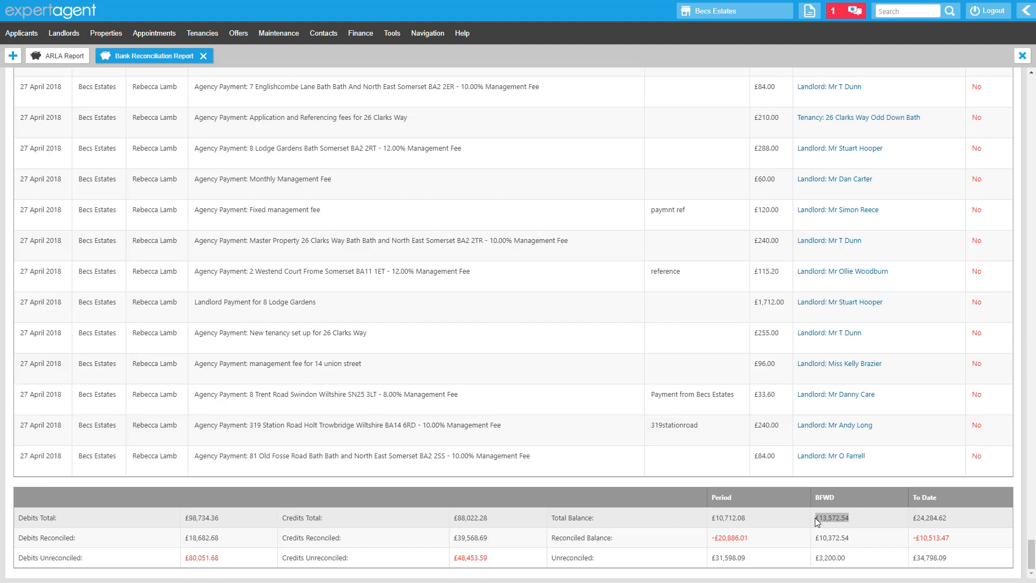
left_click_drag(865, 544, 845, 556)
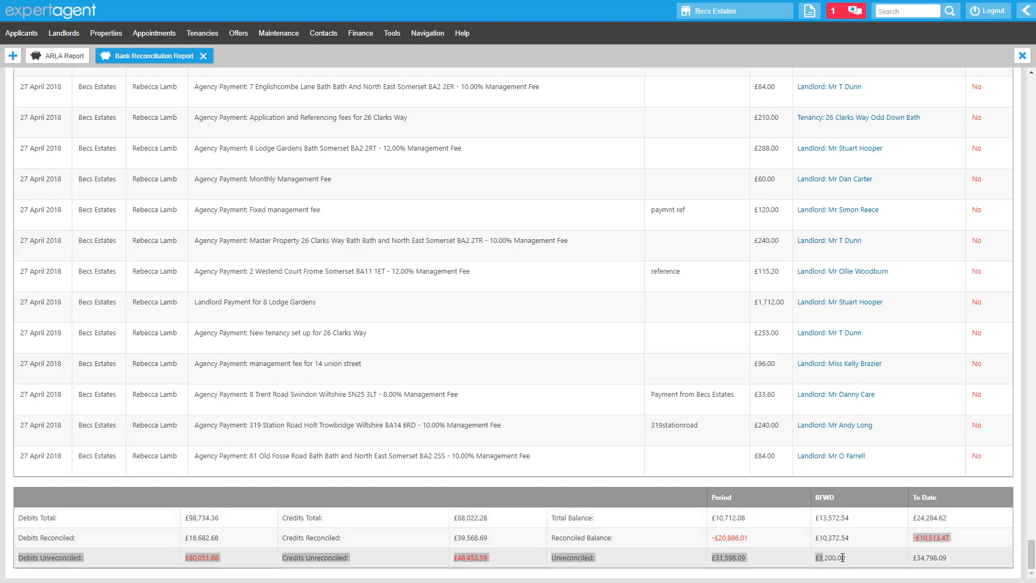
left_click(847, 557)
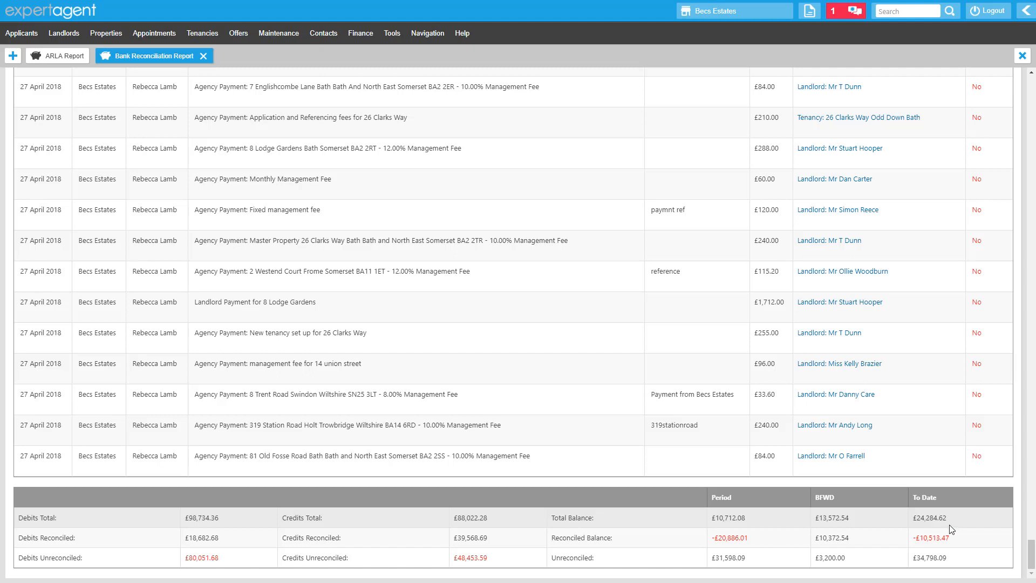
mouse_move(947, 516)
left_mouse_down()
mouse_move(913, 526)
mouse_move(953, 538)
mouse_move(915, 539)
mouse_move(949, 558)
mouse_move(914, 565)
left_mouse_up()
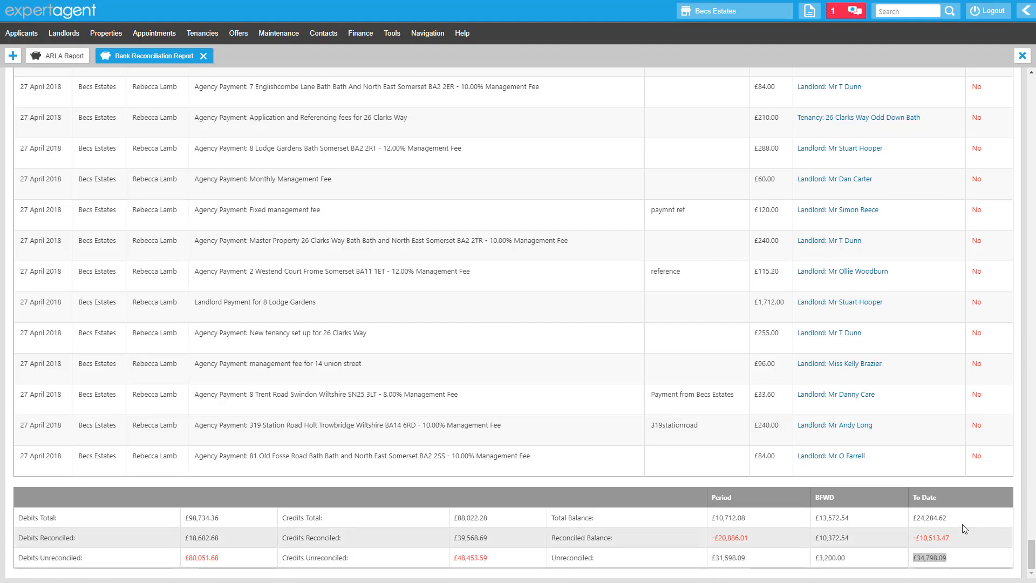
left_click_drag(959, 526, 917, 561)
left_click(945, 559)
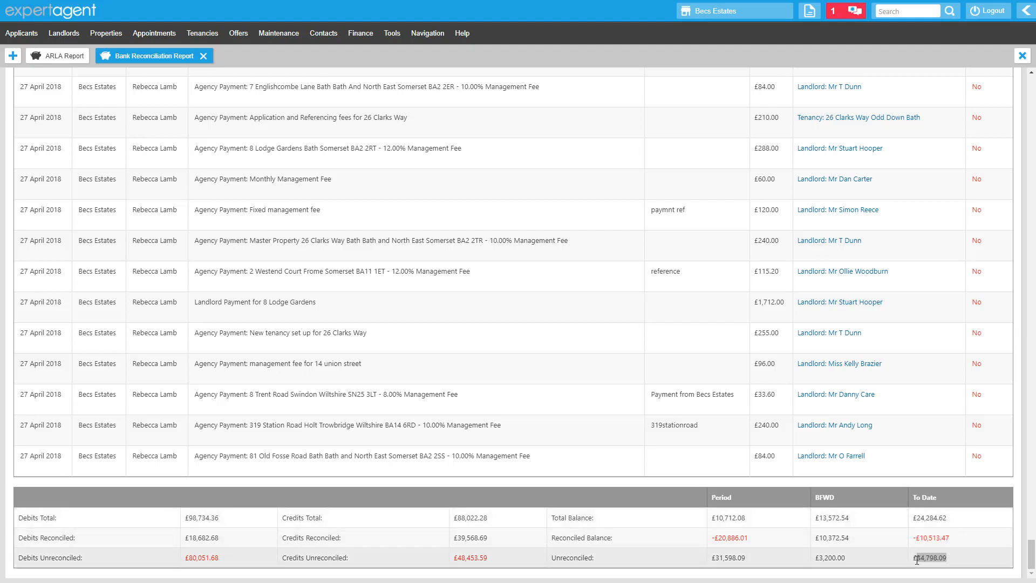
left_click(936, 556)
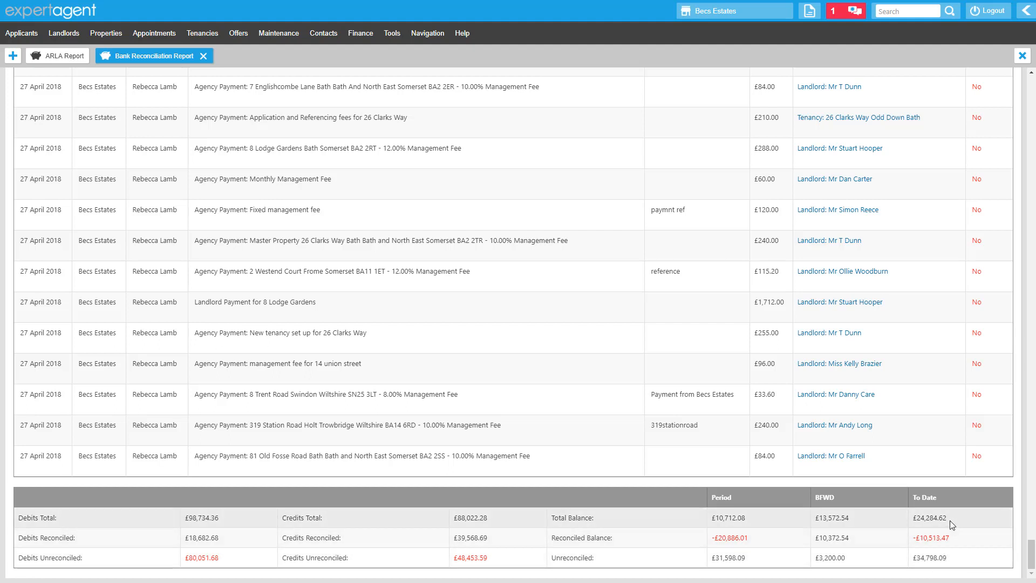
left_click_drag(947, 518, 915, 543)
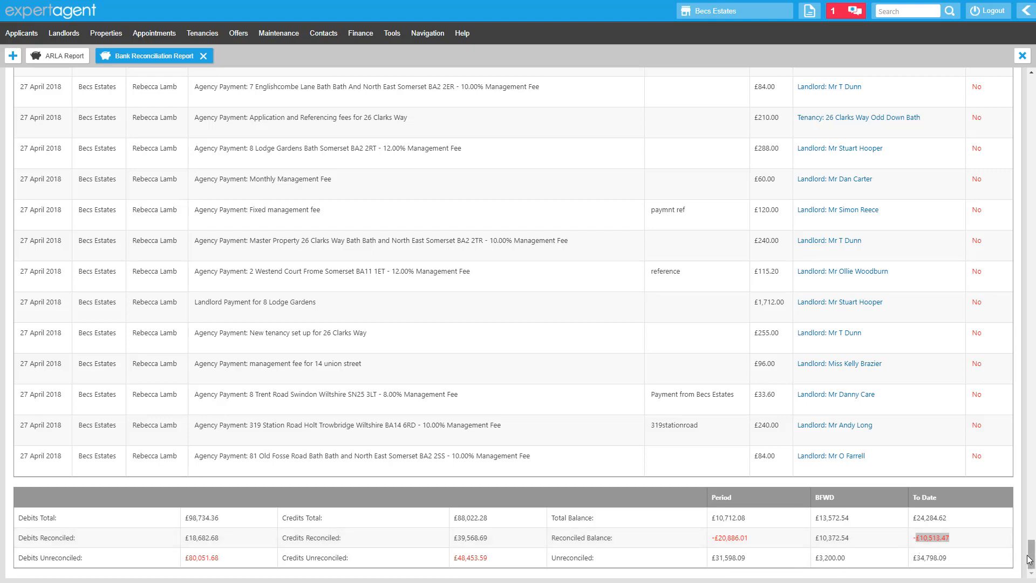
left_click_drag(1030, 560, 1028, 86)
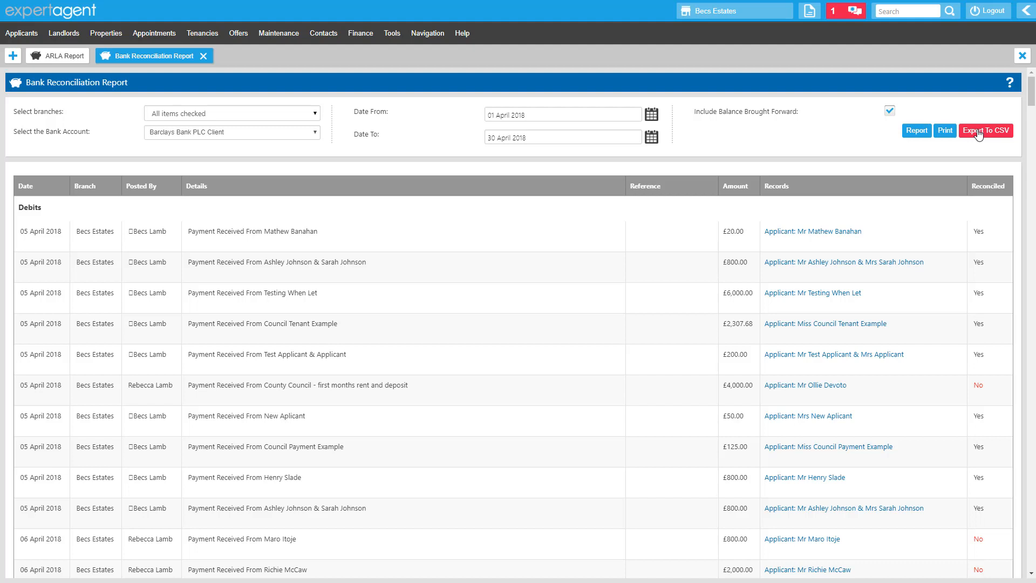
Close the Bank Reconciliation report and reopen the ARLA Report.
left_click(204, 57)
left_click(354, 34)
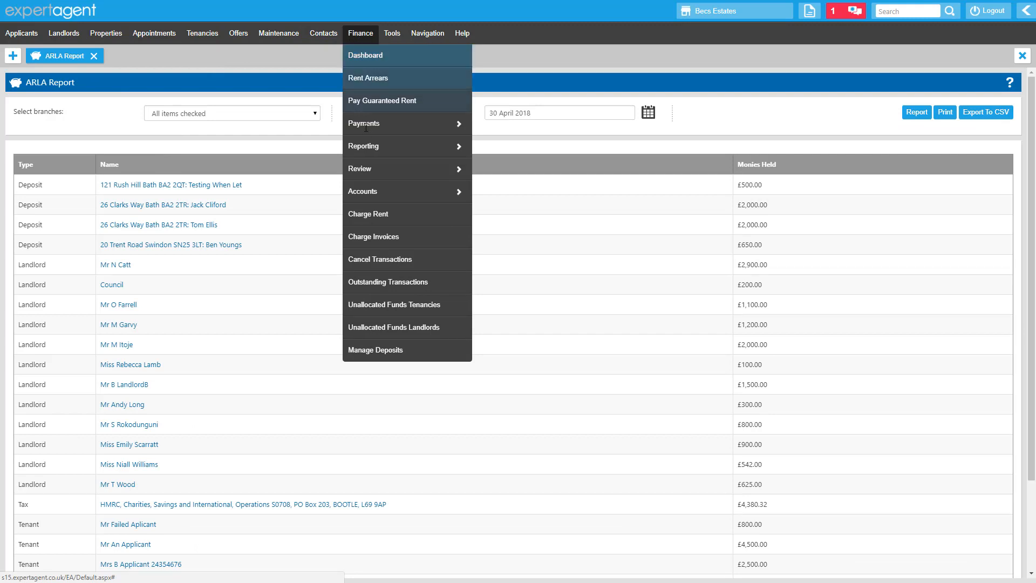
mouse_move(373, 147)
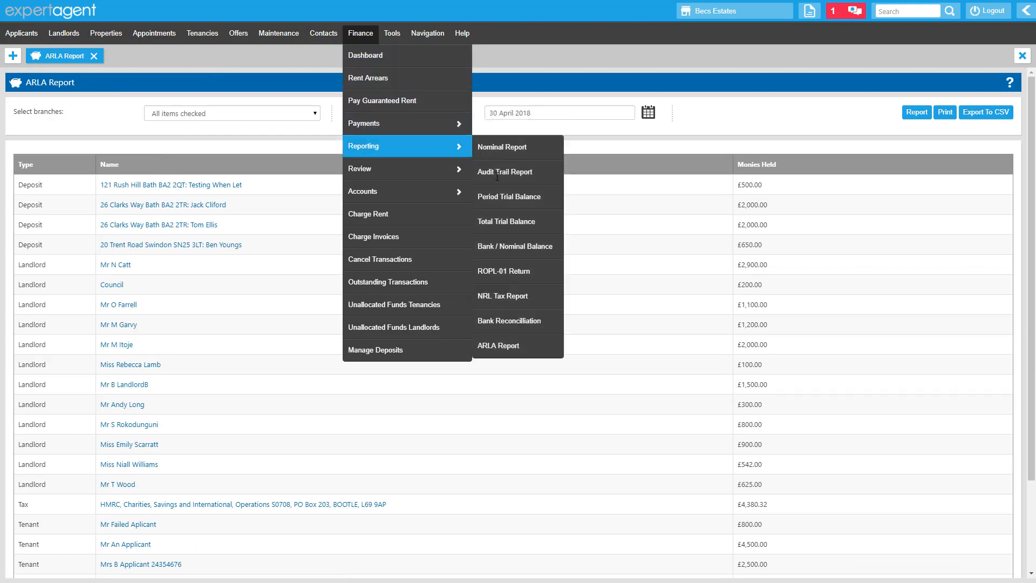
left_click(527, 343)
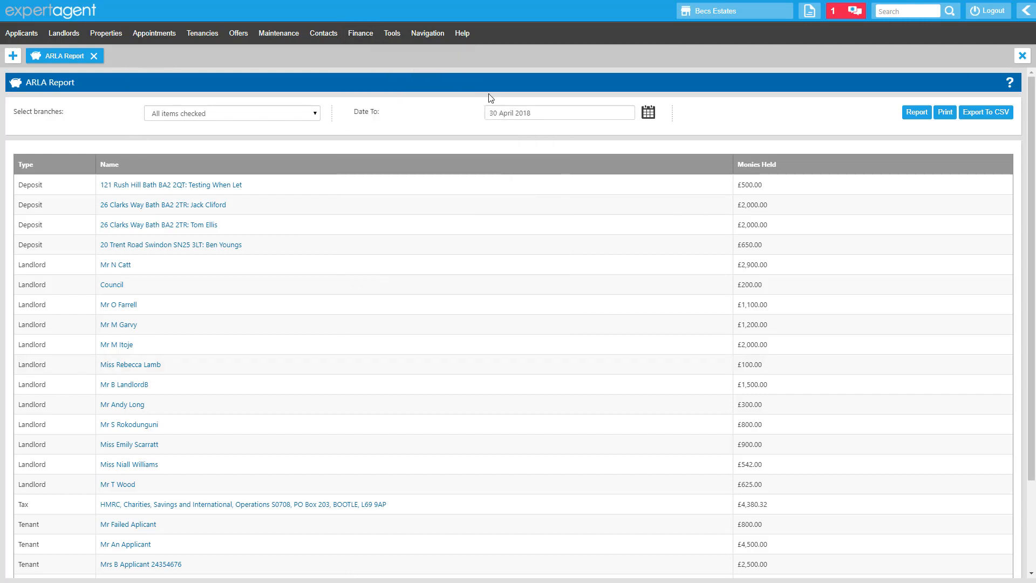
Set the ARLA report date to 30 April 2018 and run the report.
left_click(648, 116)
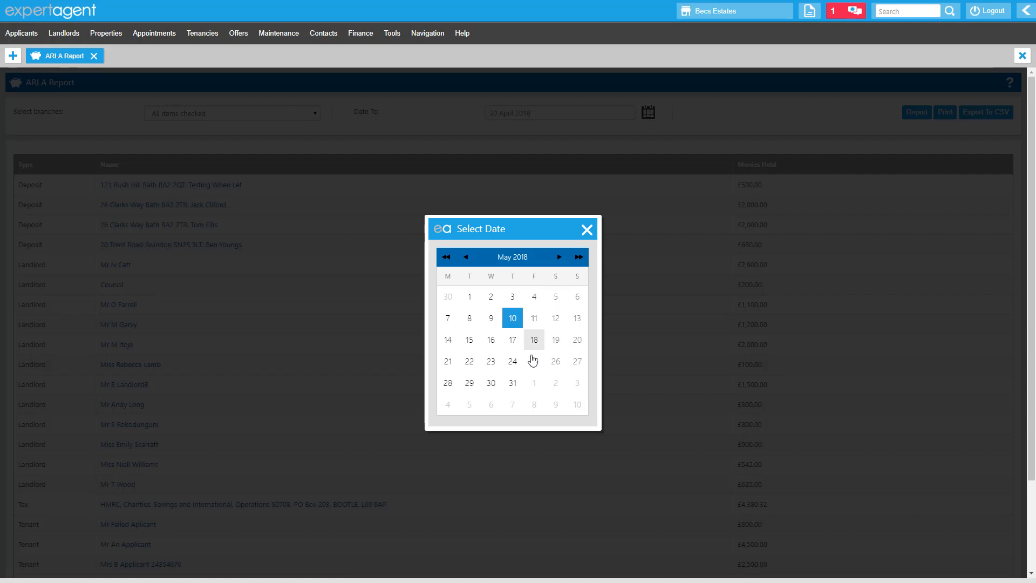
left_click(451, 301)
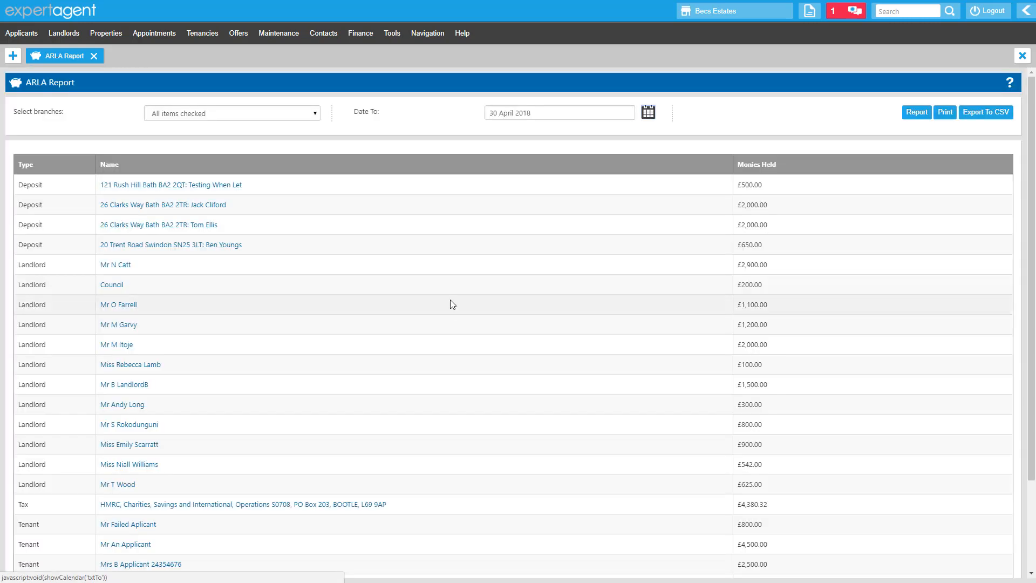
left_click(910, 116)
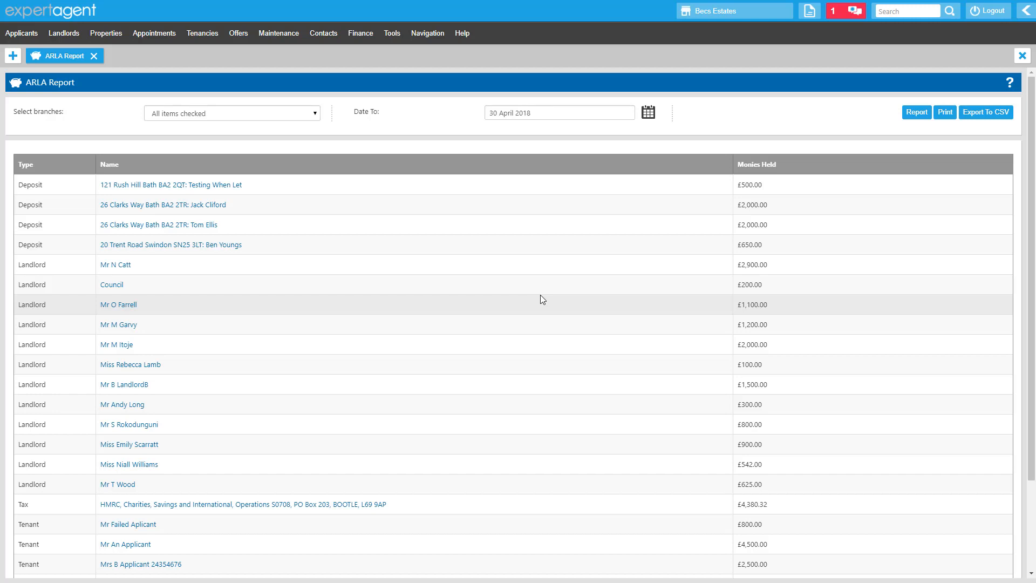
left_click(533, 114)
left_click(427, 128)
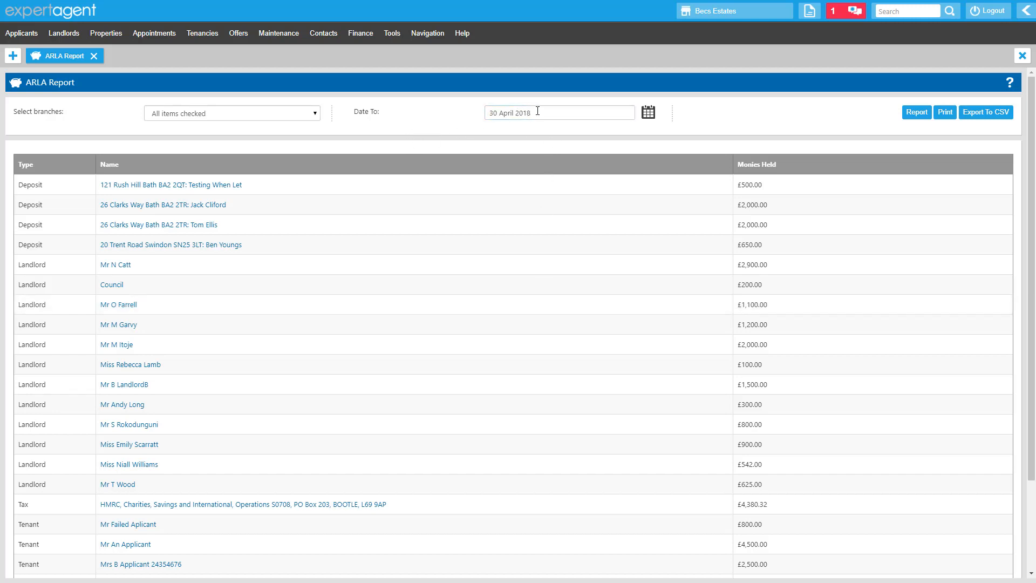
Examine the ARLA report's monies held per deposit, landlord, tax and tenant entry and the balances in hand total.
scroll(527, 216, "down", 2)
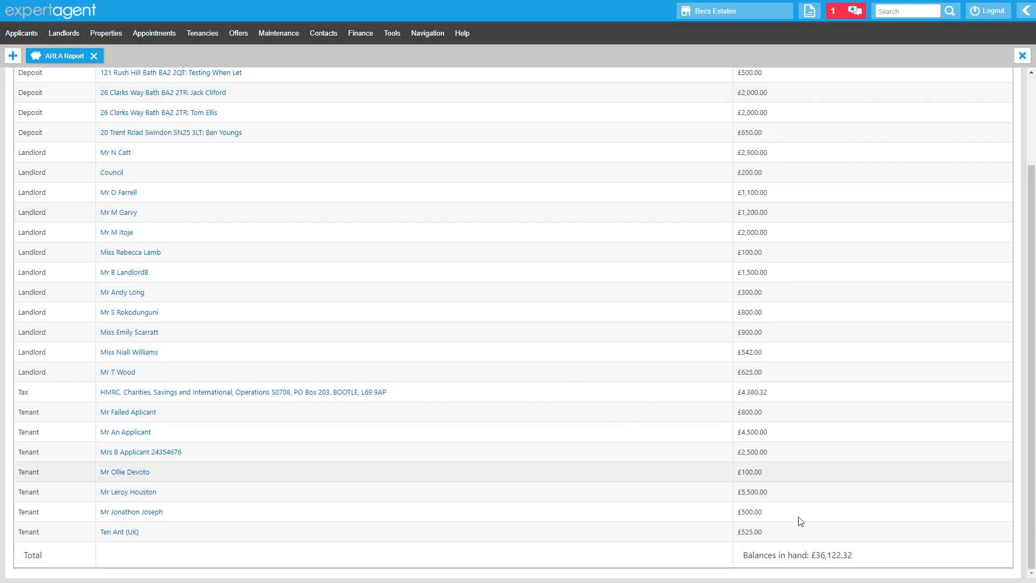
mouse_move(861, 557)
left_mouse_down()
mouse_move(771, 556)
mouse_move(811, 545)
mouse_move(743, 567)
left_mouse_up()
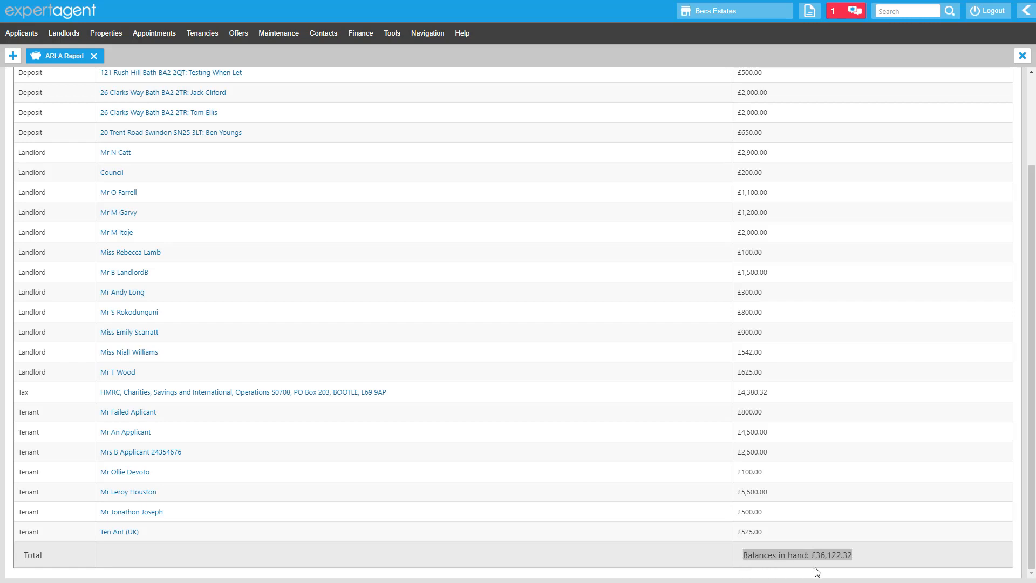
scroll(822, 570, "up", 2)
scroll(821, 569, "down", 2)
scroll(860, 556, "up", 2)
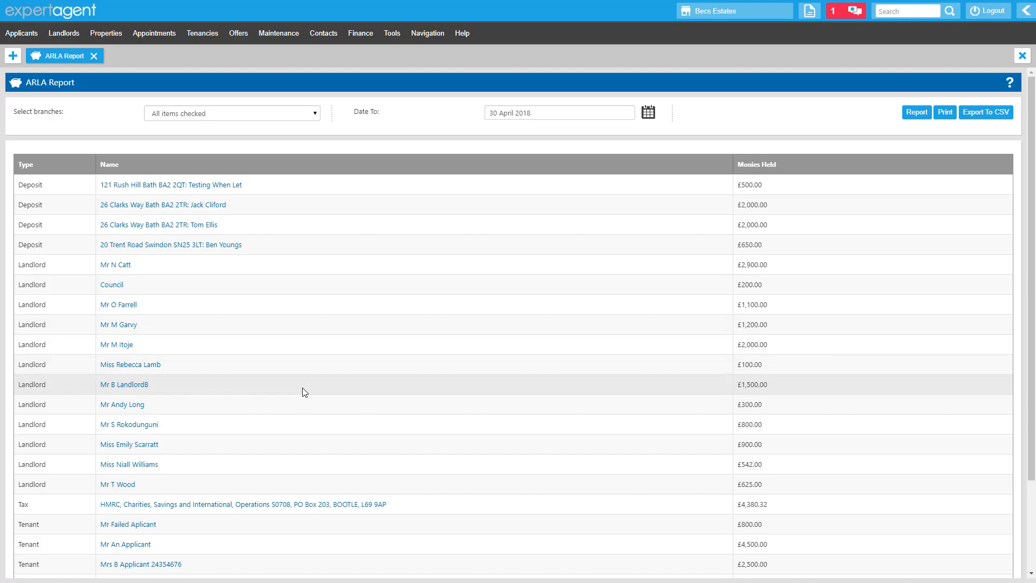
scroll(305, 392, "down", 2)
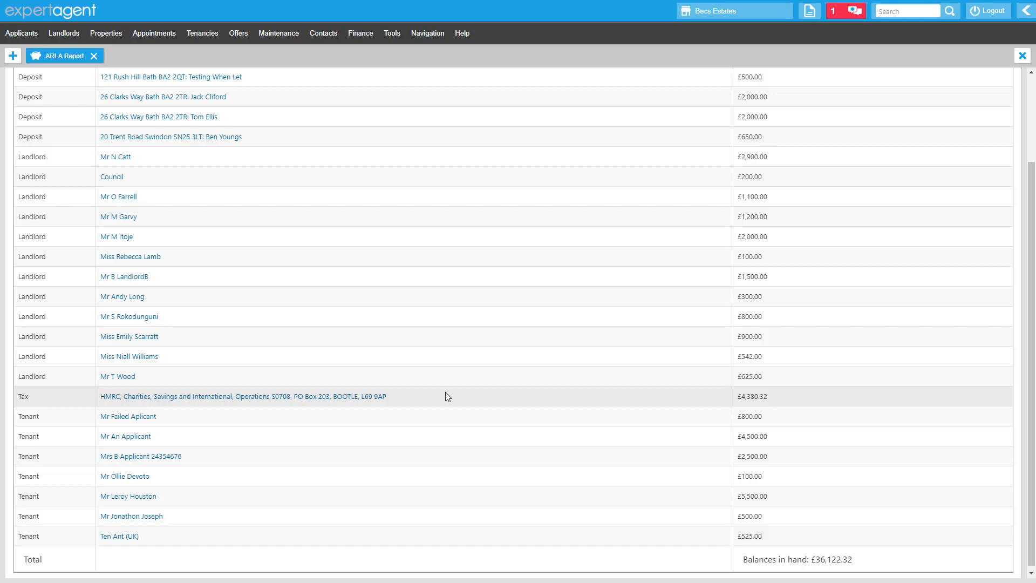
scroll(446, 392, "down", 1)
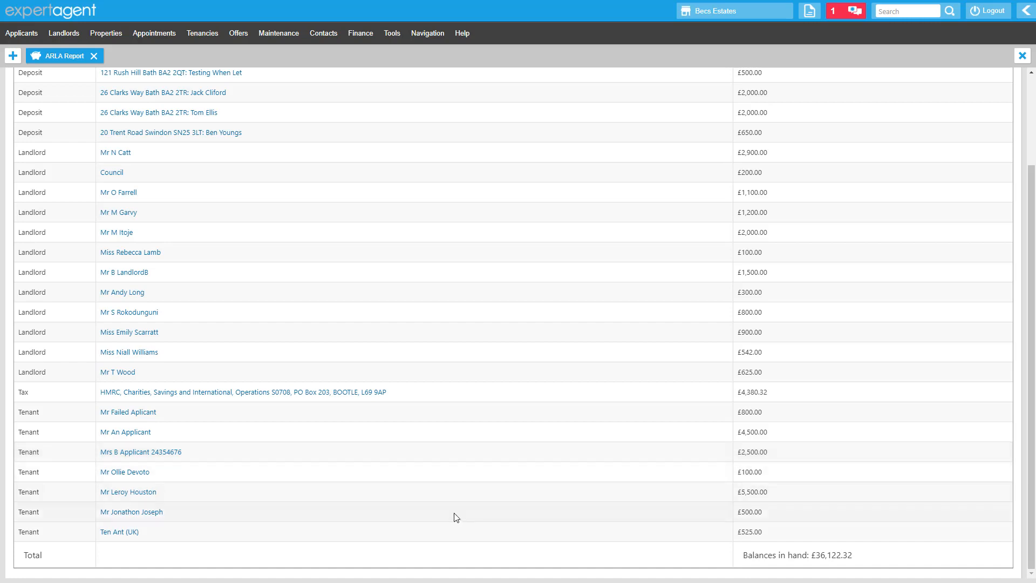
scroll(456, 519, "up", 1)
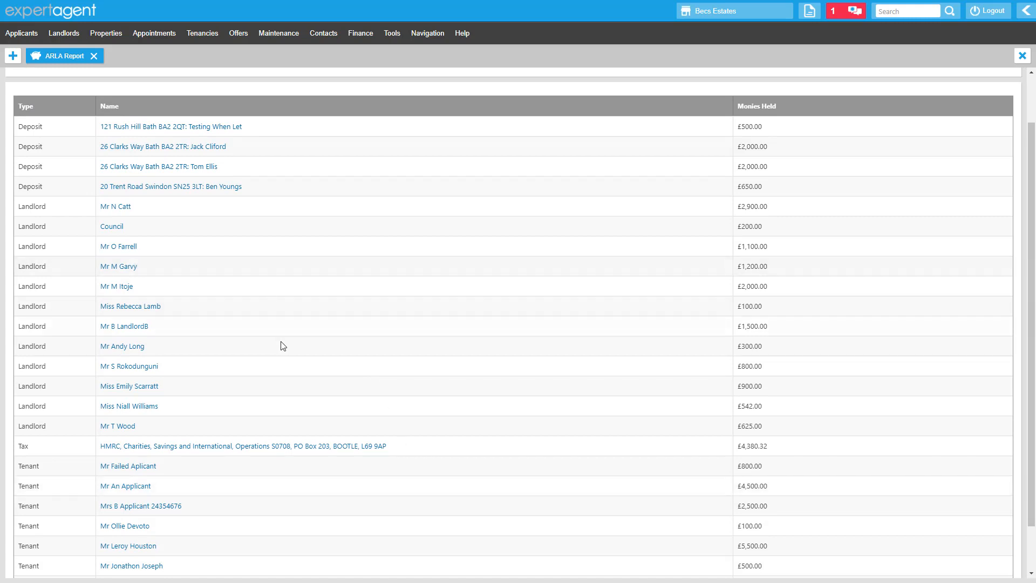
scroll(288, 351, "up", 1)
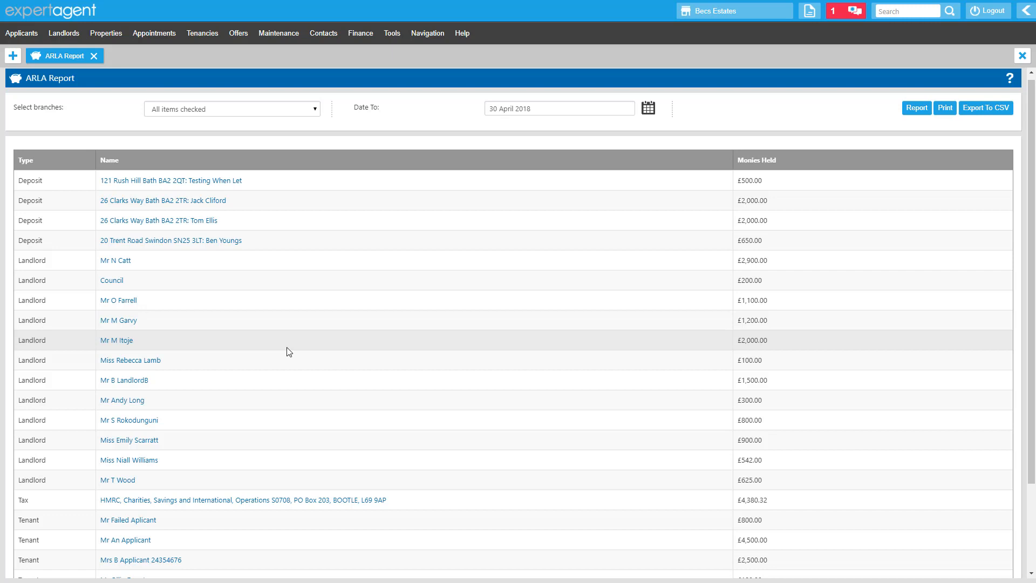
scroll(382, 340, "down", 1)
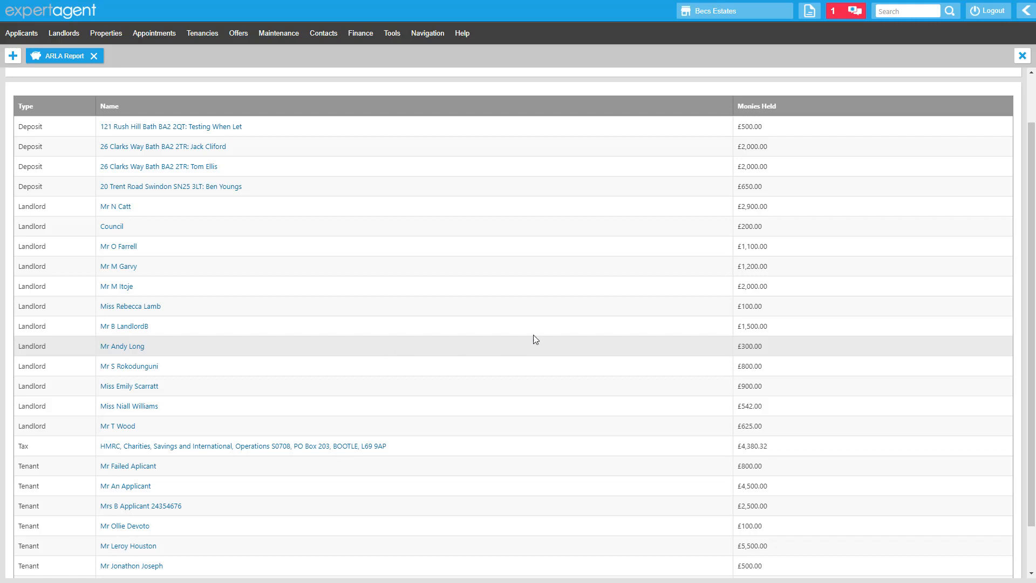
scroll(546, 342, "down", 1)
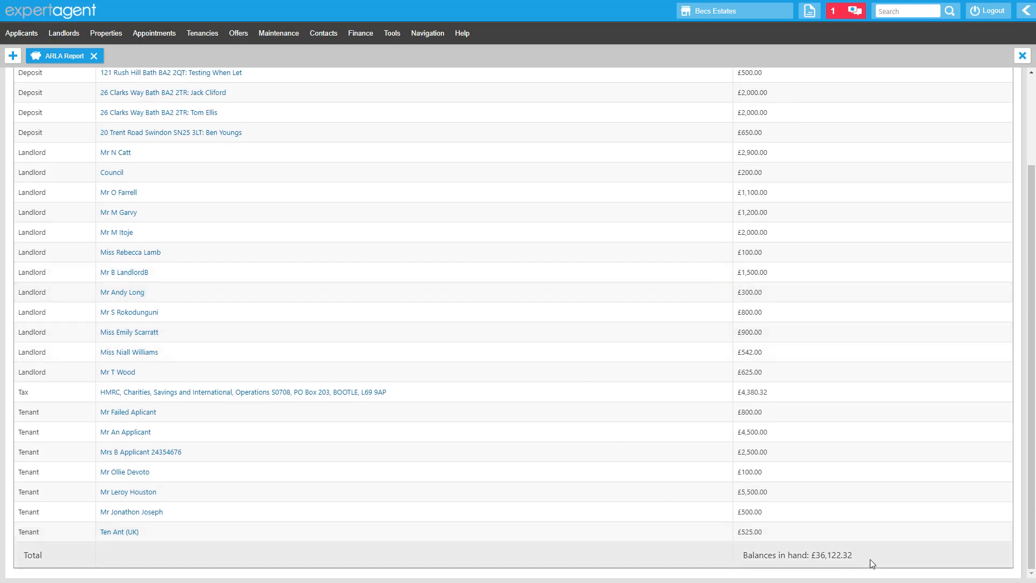
left_click_drag(857, 556, 811, 555)
scroll(812, 553, "up", 2)
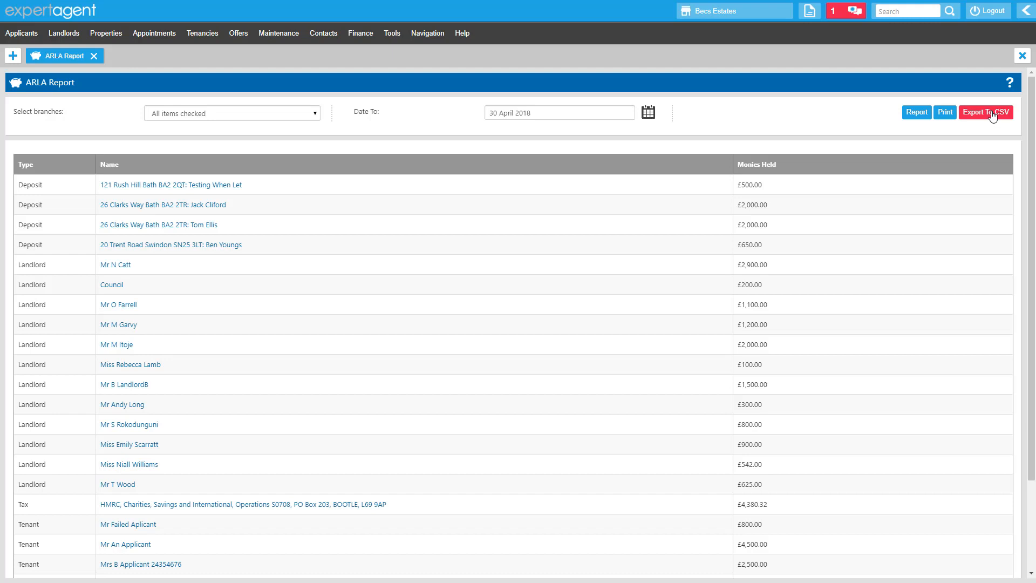
scroll(984, 130, "down", 2)
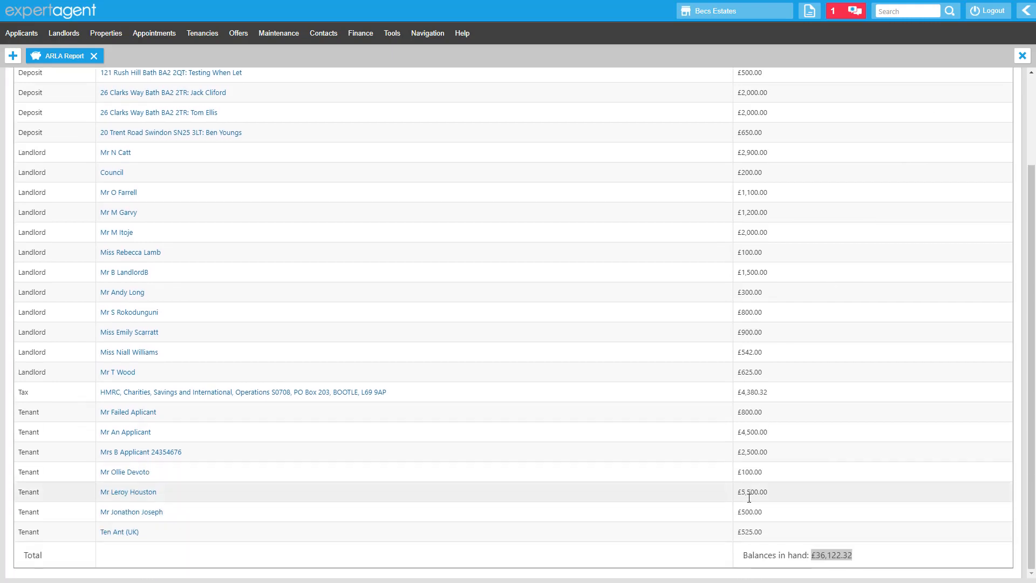
left_click(852, 557)
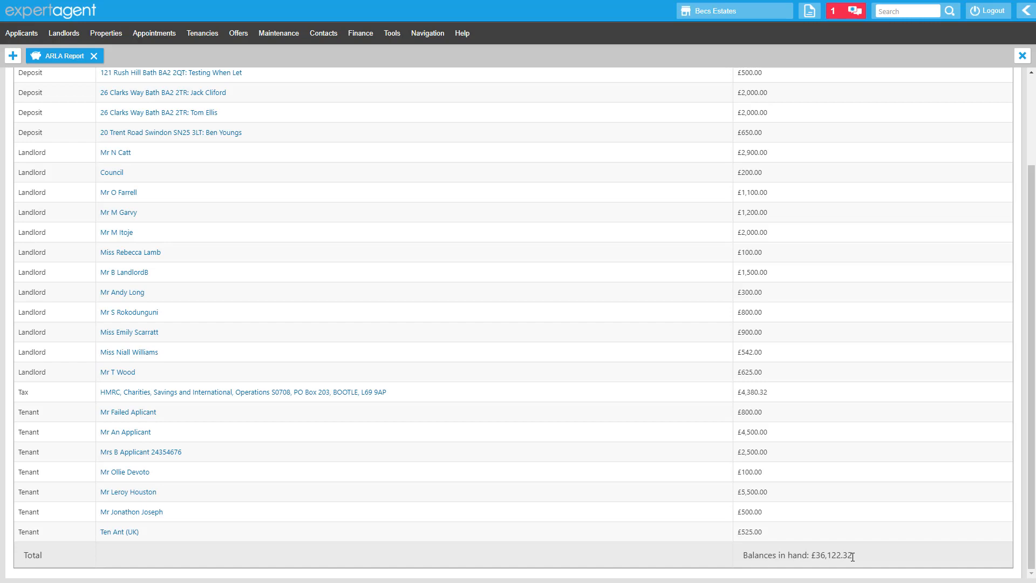
Open the Lock Financial Records settings from the Configuration lettings section and save the locked date.
left_click(95, 59)
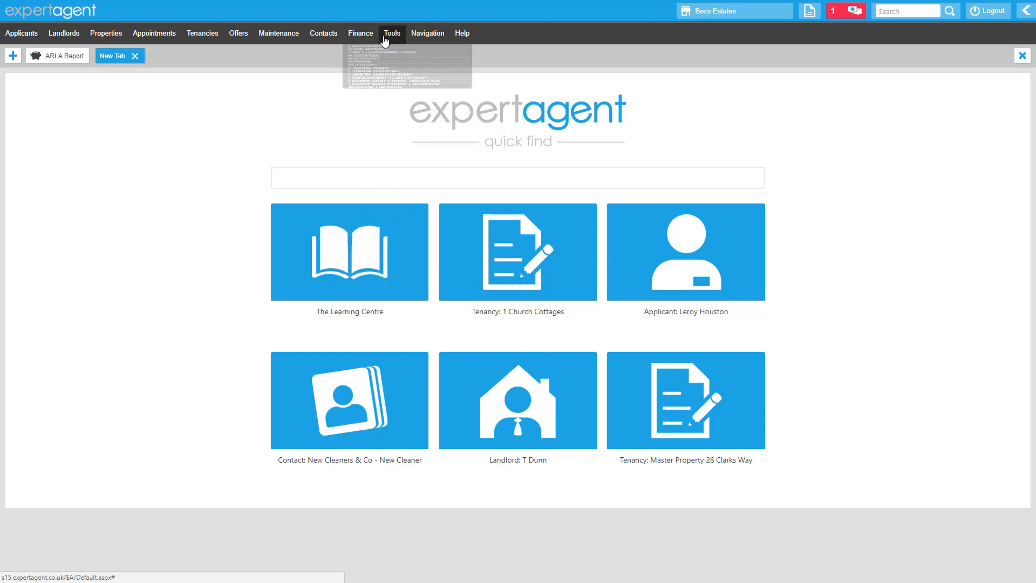
mouse_move(385, 40)
left_click(254, 89)
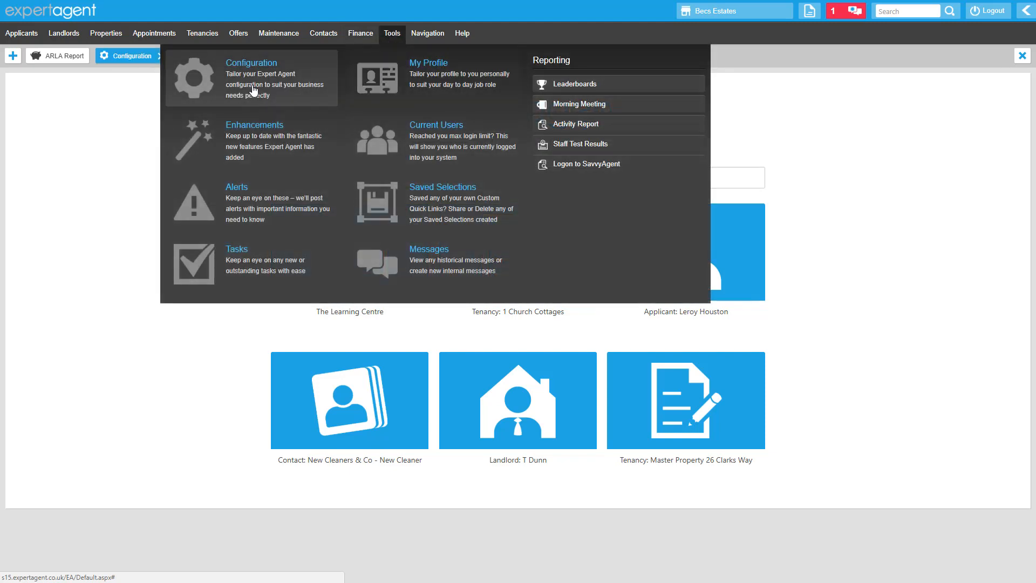
scroll(826, 242, "down", 3)
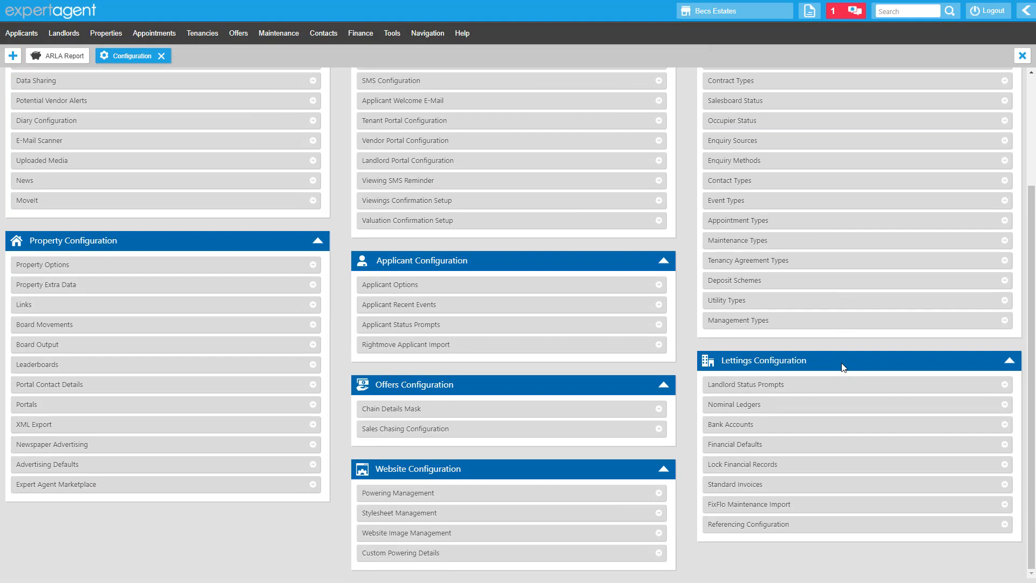
left_click(835, 468)
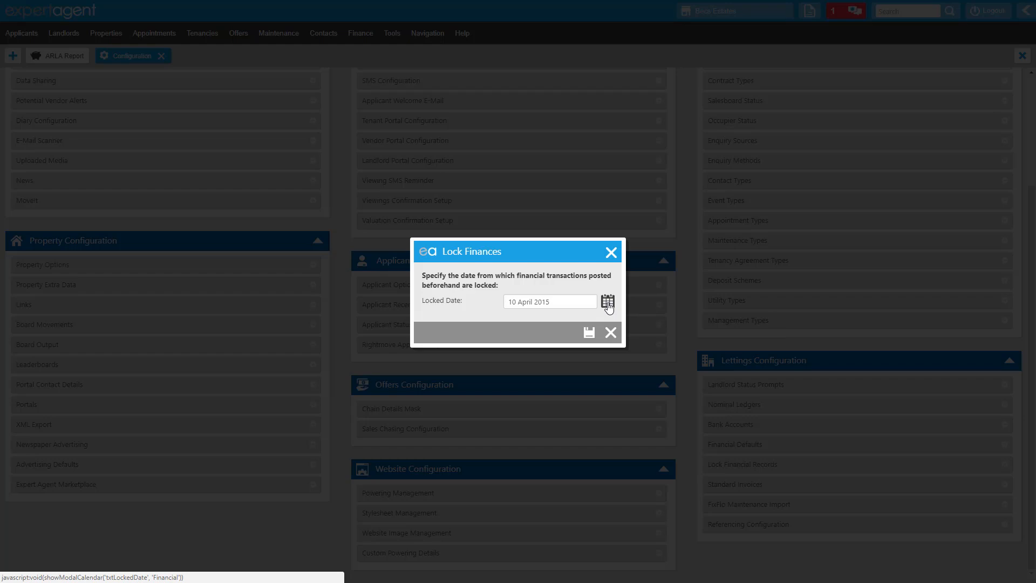
left_click(589, 335)
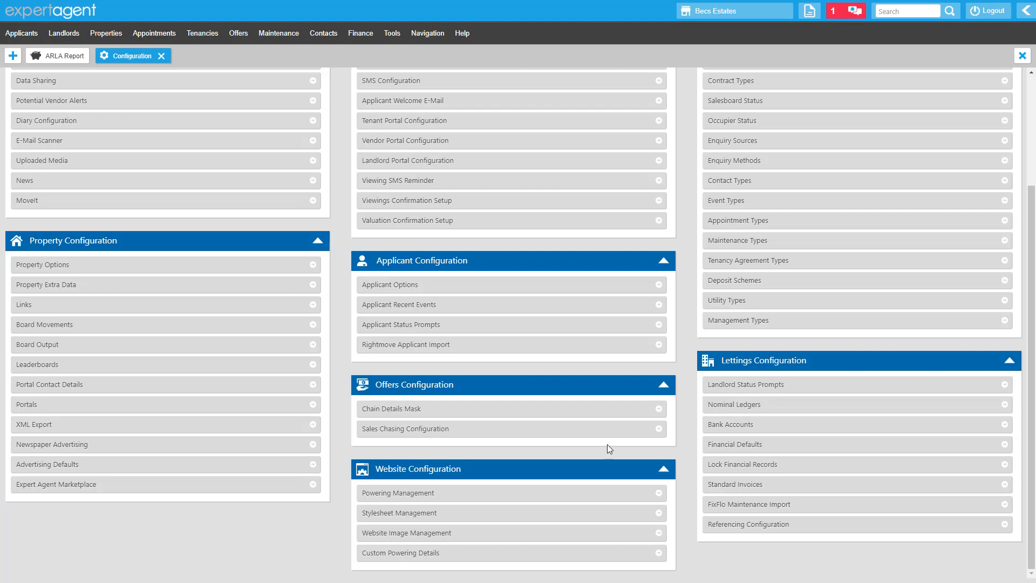
Close the Configuration tab and open a new quick-find tab.
left_click(160, 56)
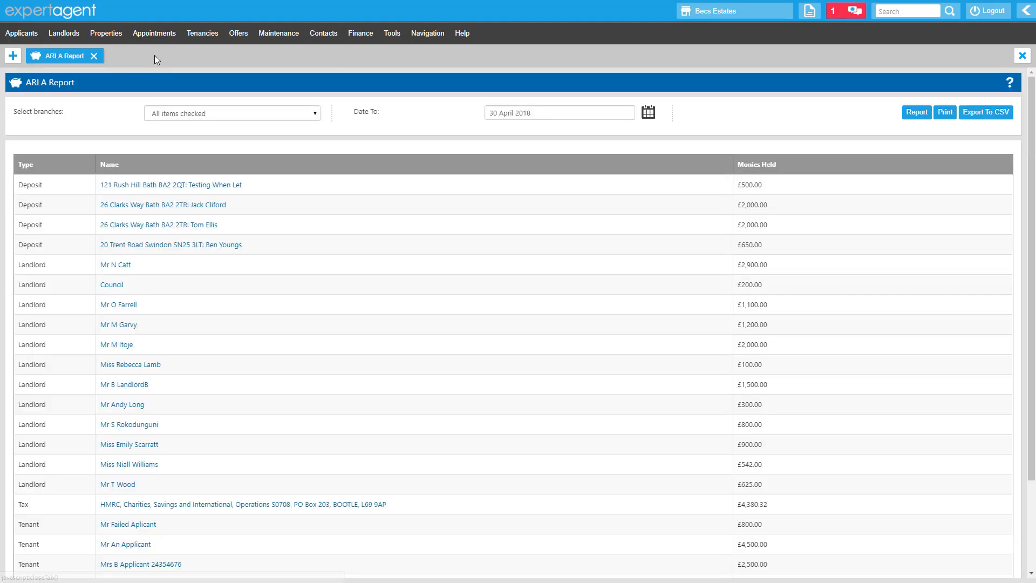
left_click(13, 56)
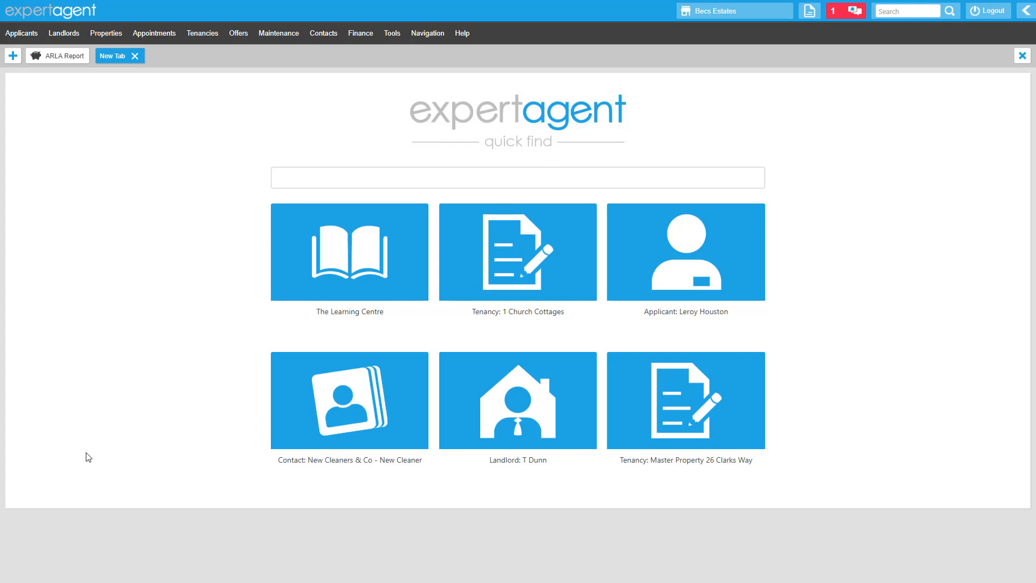